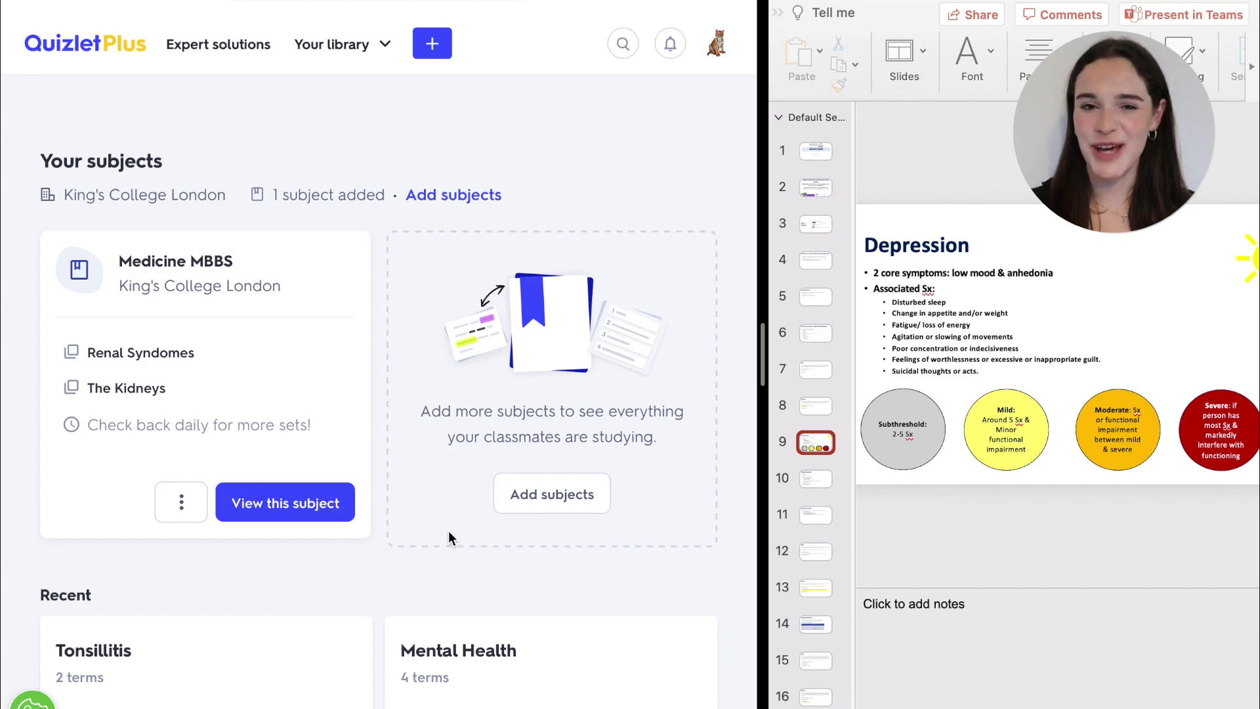
Start a new study set titled 'Mental Health' with the subject Medicine.
{"action": "left_click", "coordinate": [432, 54]}
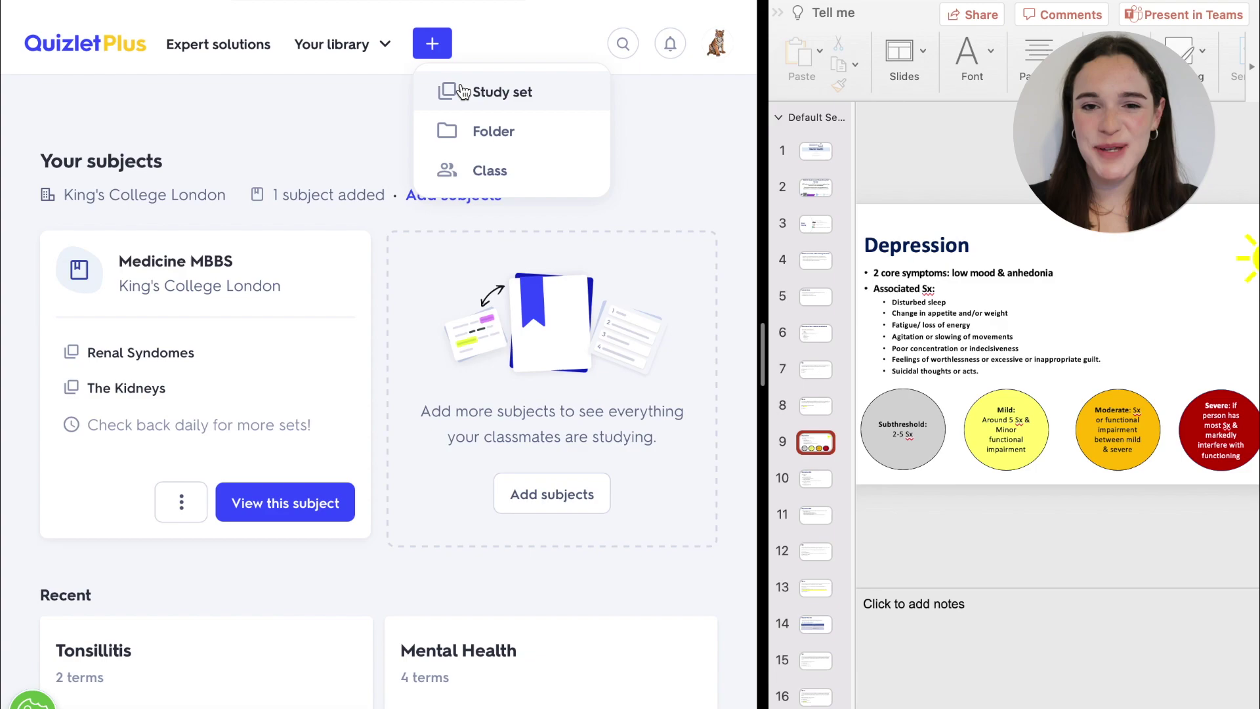
{"action": "left_click", "coordinate": [467, 95]}
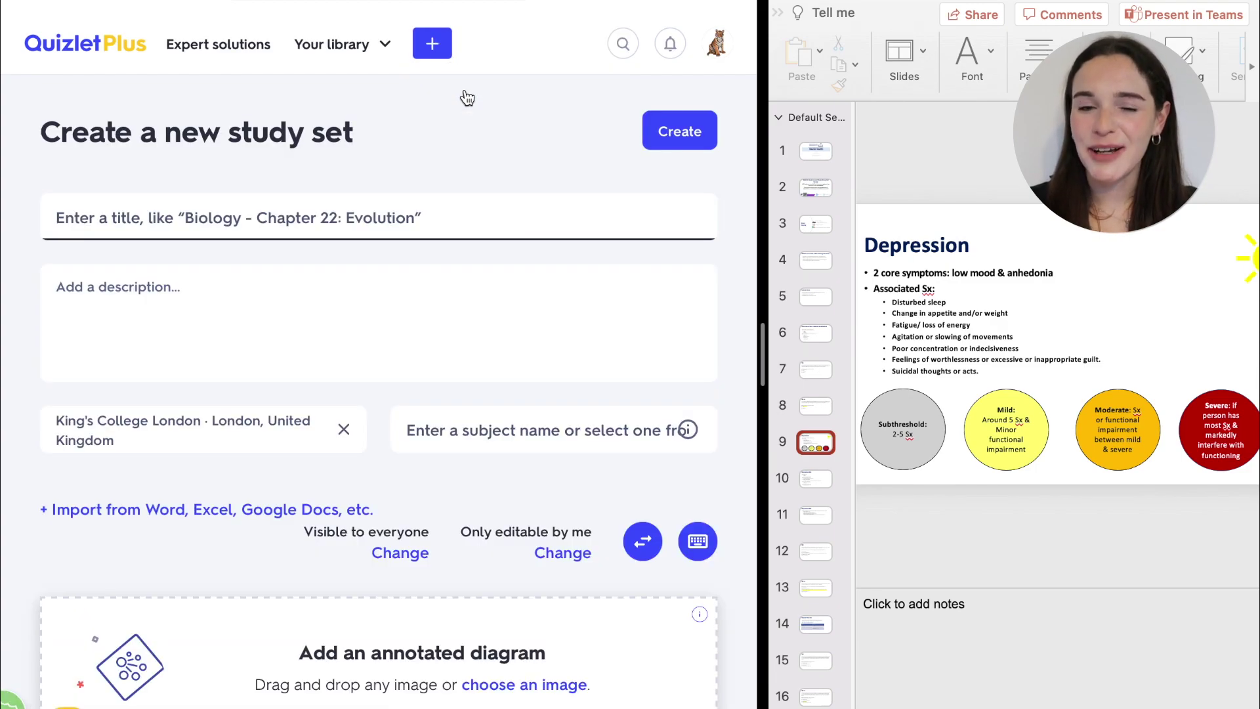
{"action": "type", "text": "Mental Health"}
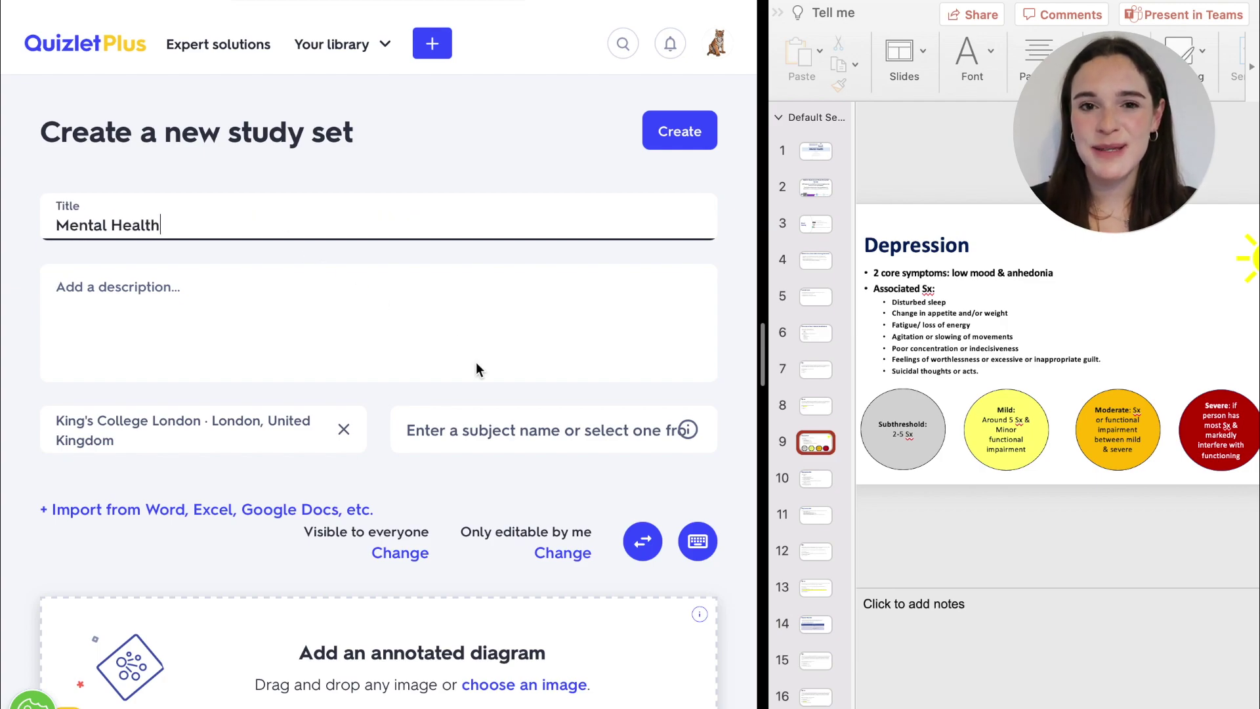
{"action": "left_click", "coordinate": [511, 443]}
{"action": "type", "text": "Medi"}
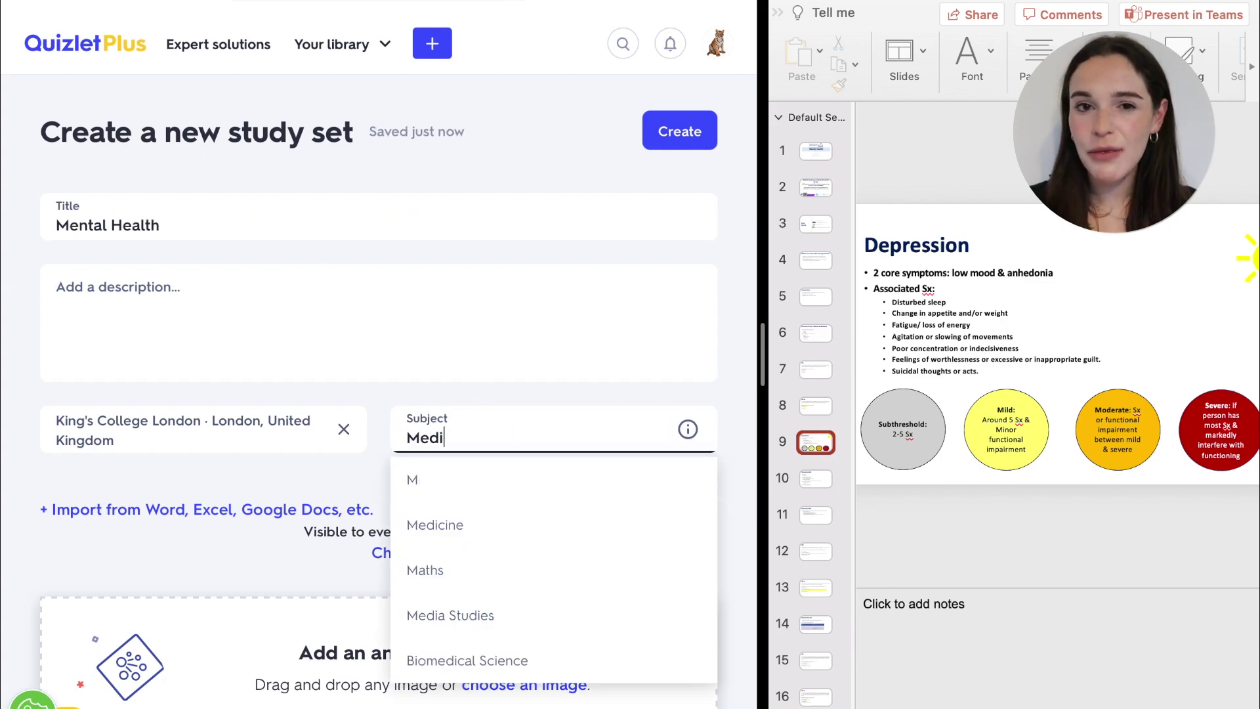
{"action": "type", "text": "cine"}
{"action": "left_click", "coordinate": [512, 480]}
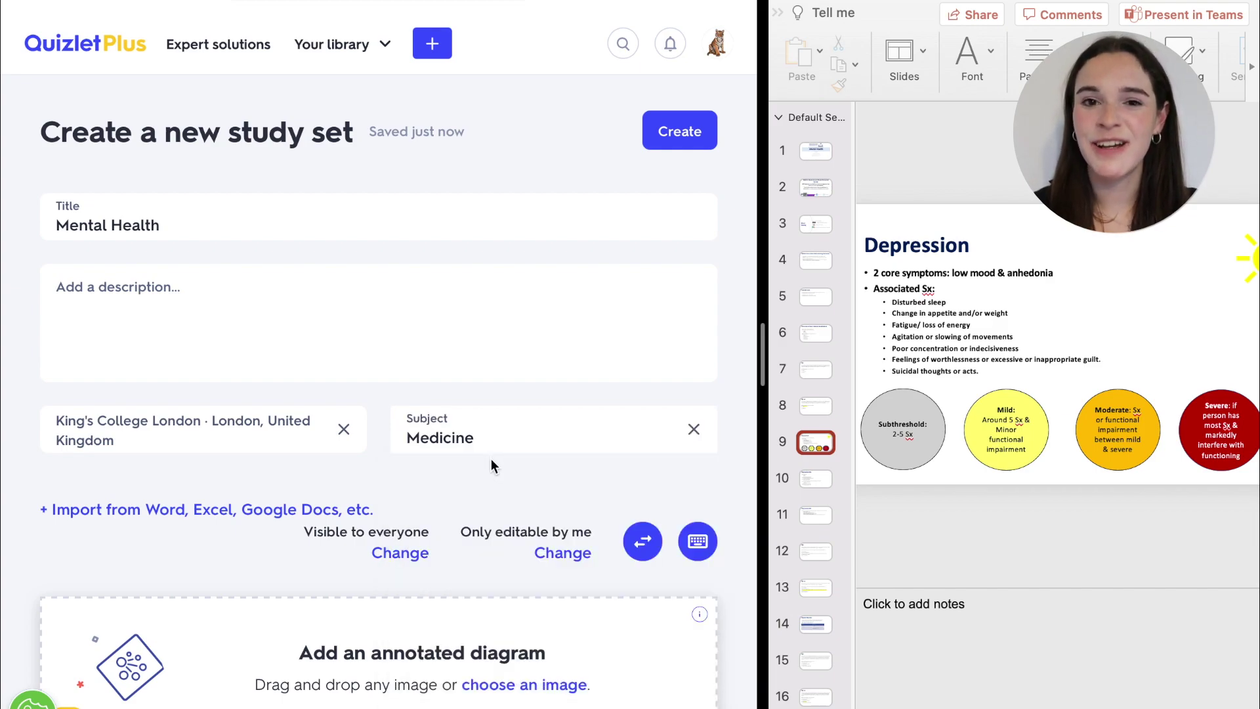
{"action": "scroll", "coordinate": [491, 459], "scroll_direction": "down", "scroll_amount": 1}
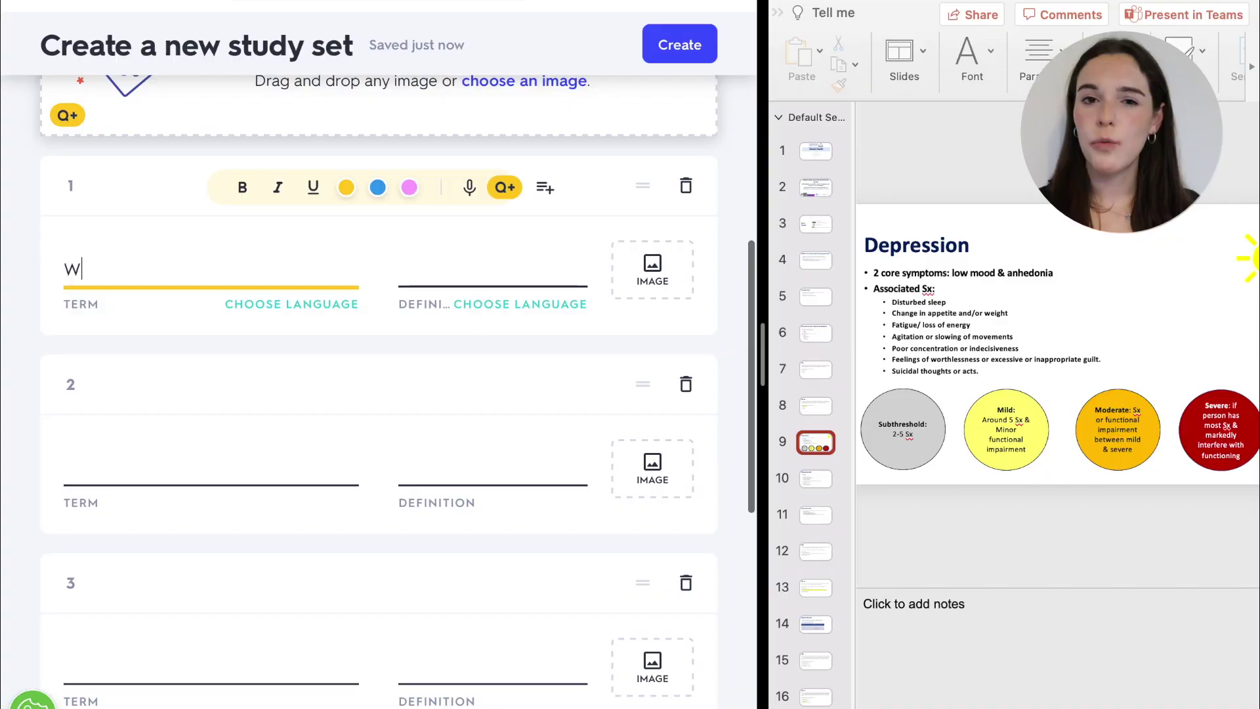
Add cards on depression's core symptoms (Low mood & anhedonia) and mild depression diagnosis (5 + mild functional impairment).
{"action": "type", "text": "hat are "}
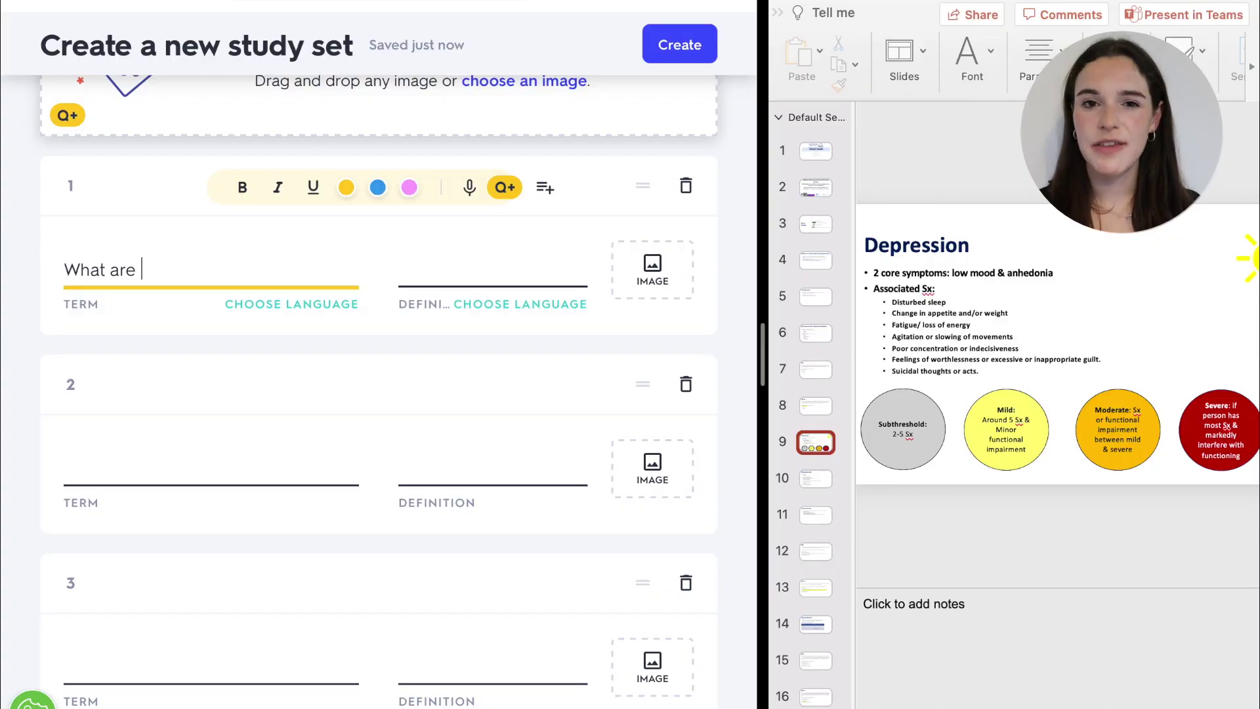
{"action": "type", "text": "the two core symptoms of depression?"}
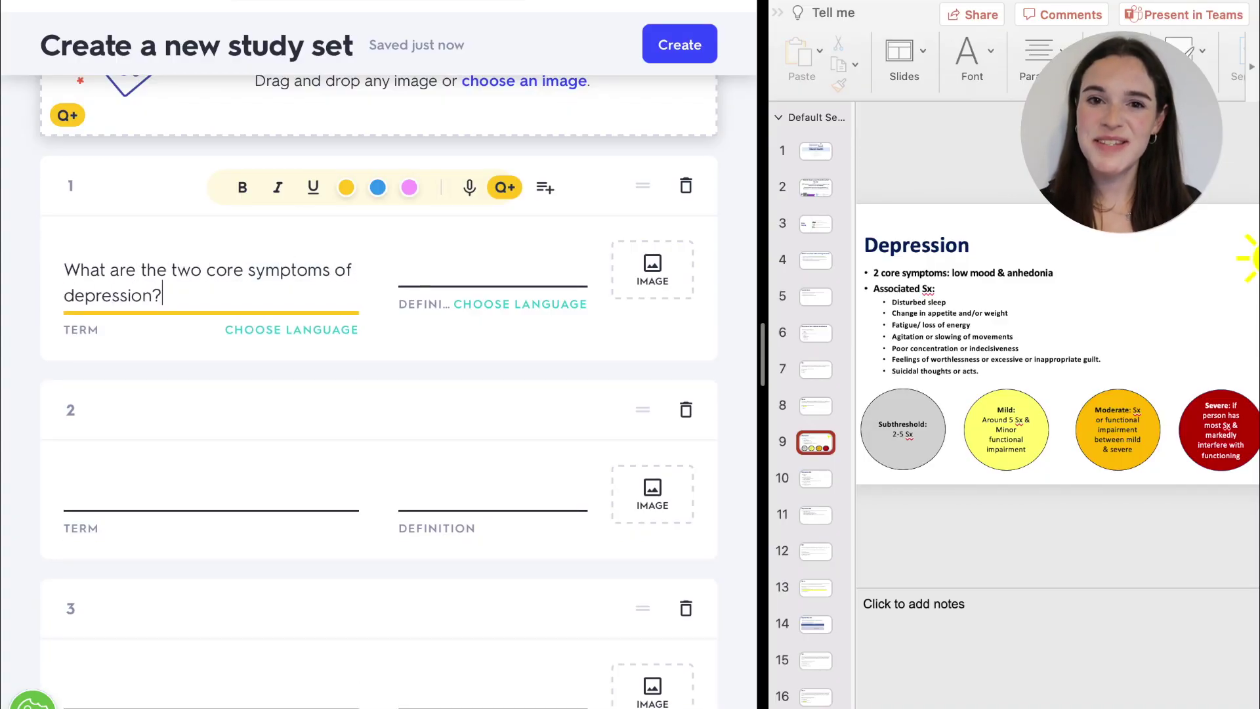
{"action": "key", "text": "Tab"}
{"action": "type", "text": "Low mood & anhedonia"}
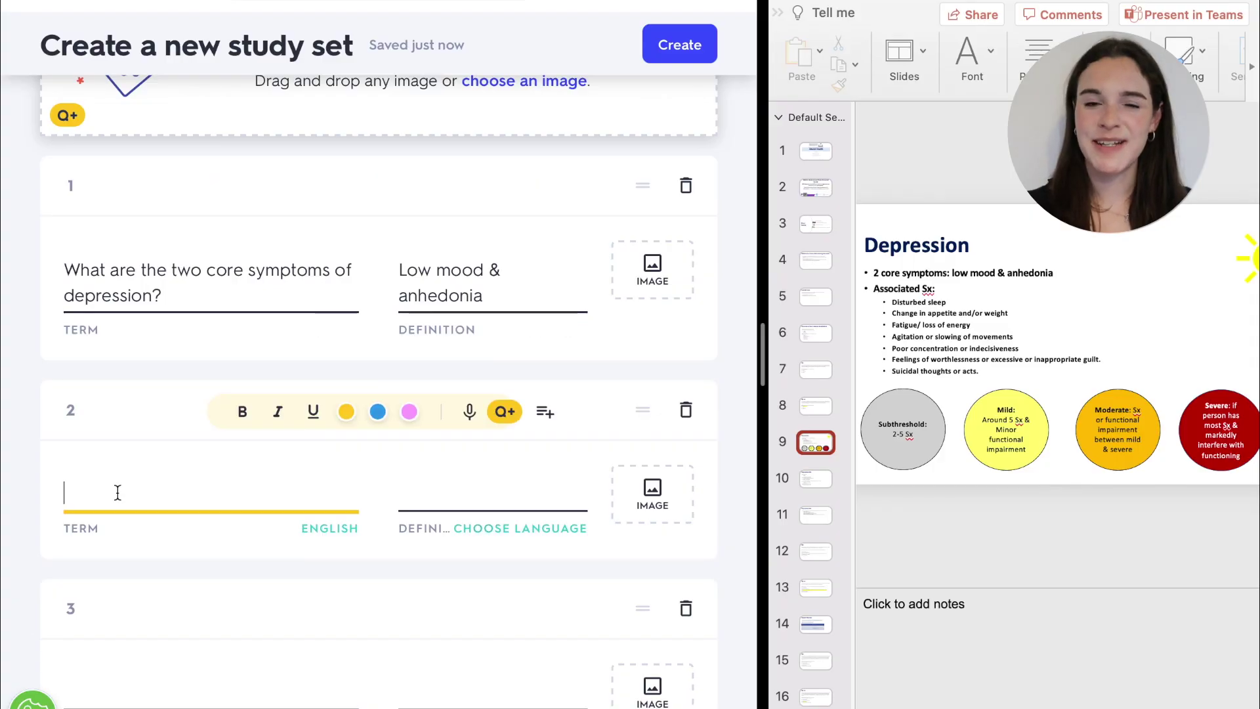
{"action": "type", "text": "How many symptoms are needed for a diagnosis of mild "}
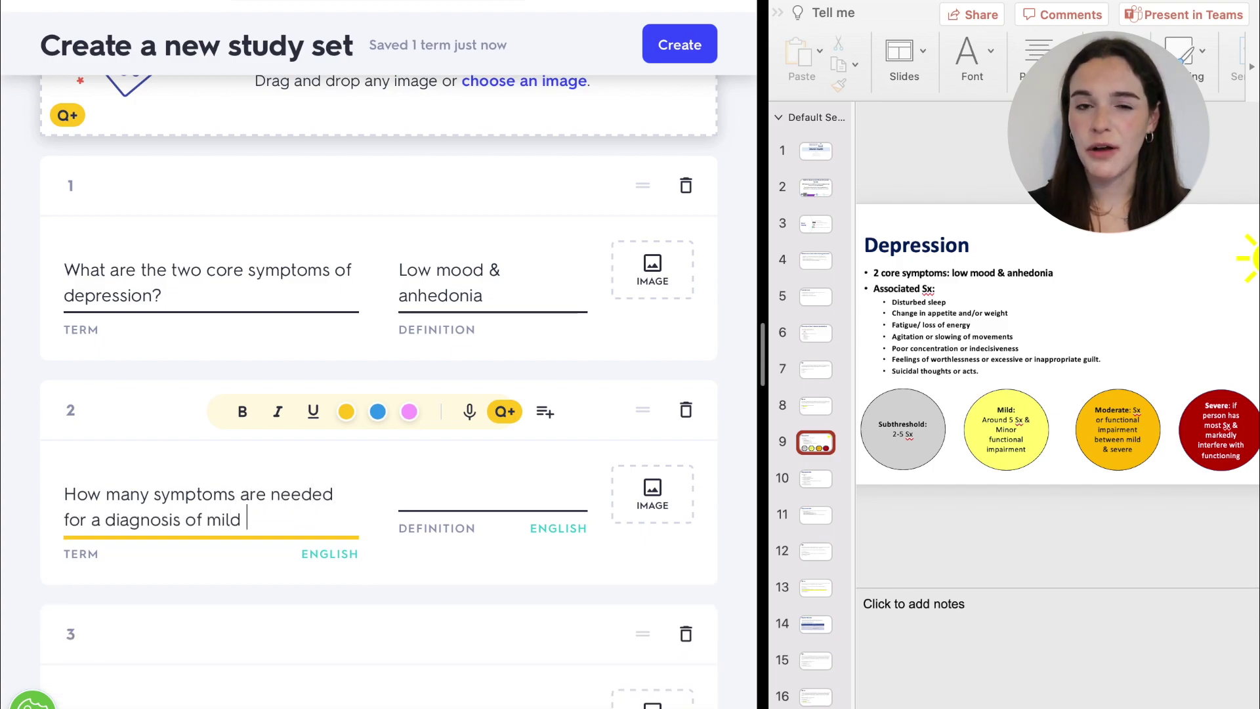
{"action": "type", "text": "depression?"}
{"action": "key", "text": "Tab"}
{"action": "type", "text": "5 + mild functional impairment"}
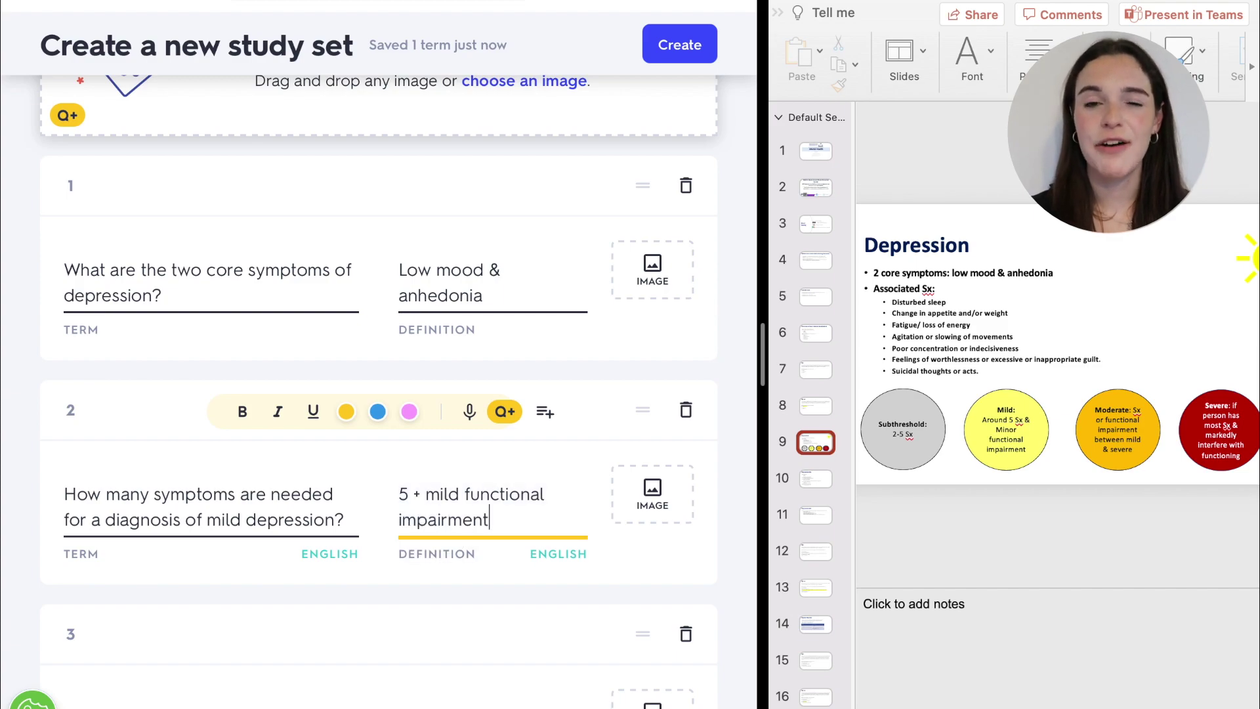
Add cards on first-line pharmacological management (SSRI) and psychological interventions (Low and high intensity CBT).
{"action": "scroll", "coordinate": [124, 594], "scroll_direction": "down", "scroll_amount": 4}
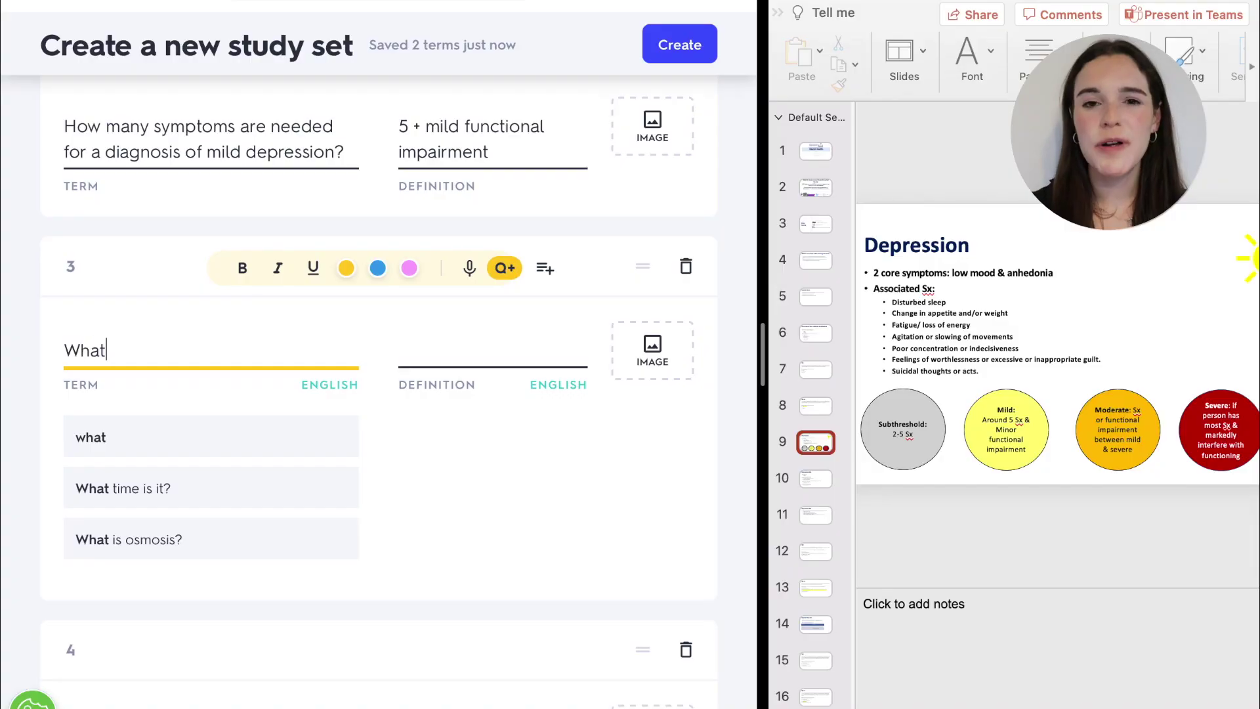
{"action": "type", "text": "is the first line p"}
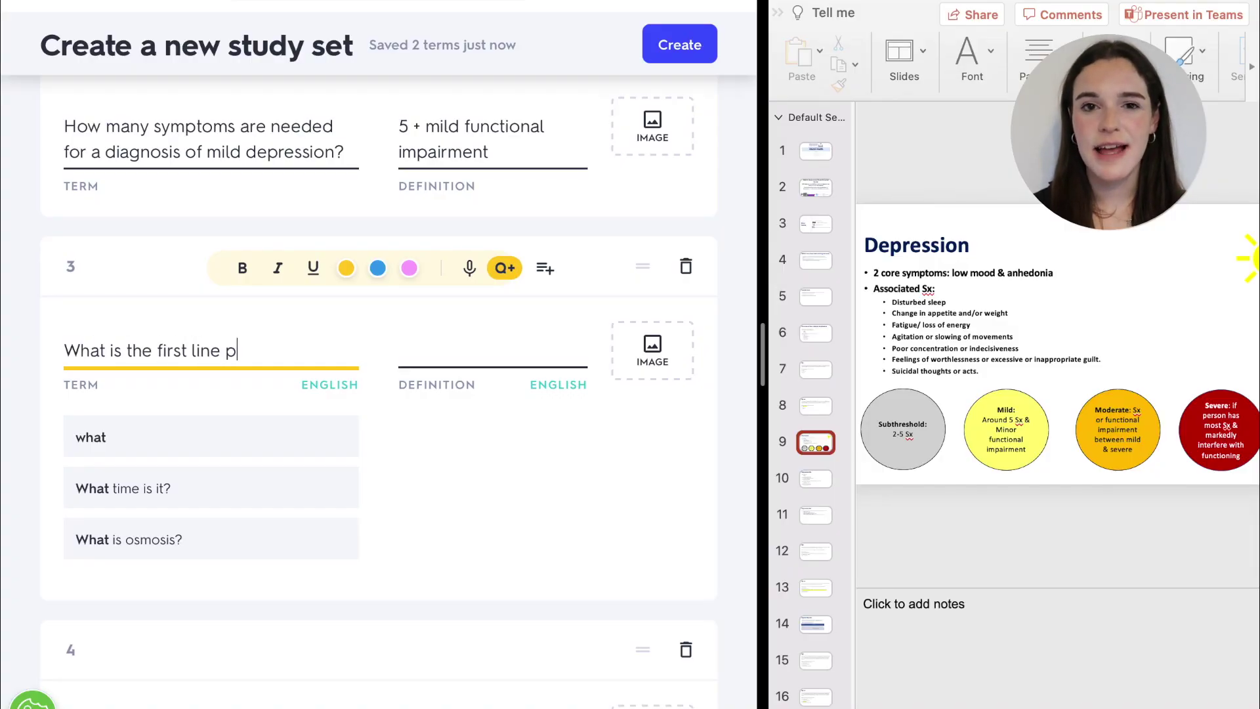
{"action": "type", "text": "harmacological management"}
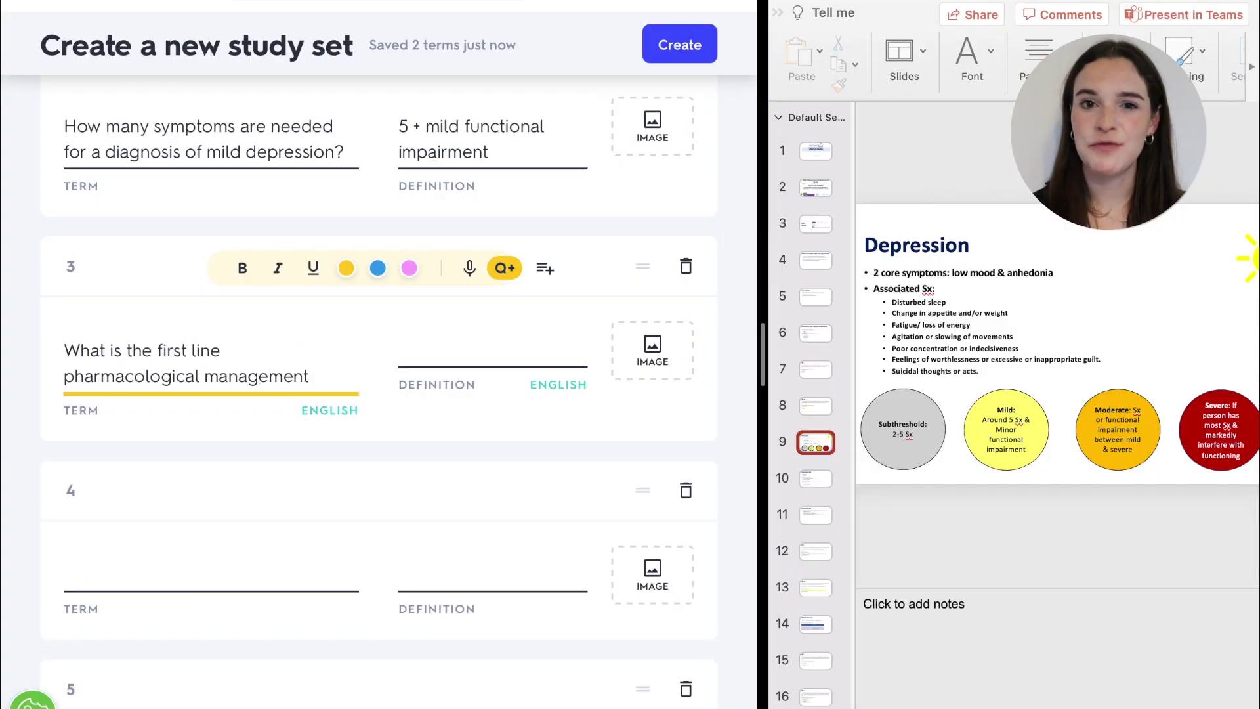
{"action": "type", "text": " for depressio"}
{"action": "key", "text": "Tab"}
{"action": "type", "text": "SSRI"}
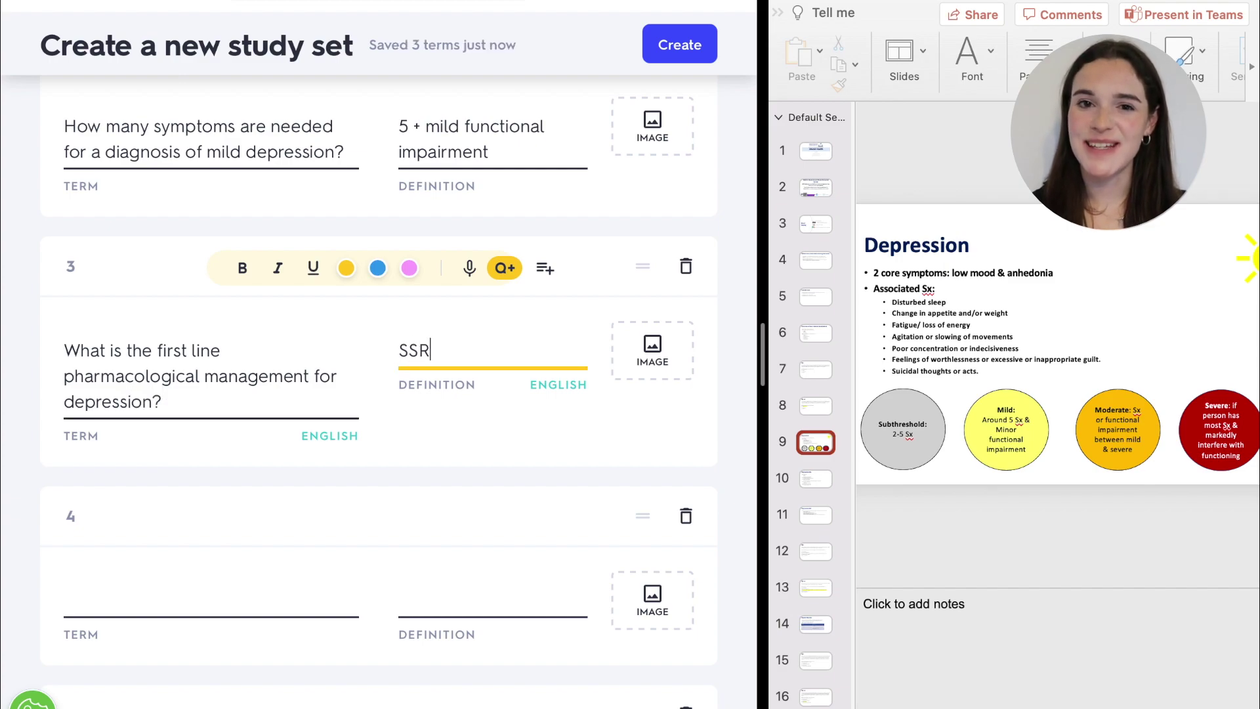
{"action": "scroll", "coordinate": [57, 485], "scroll_direction": "down", "scroll_amount": 3}
{"action": "left_click", "coordinate": [96, 437]}
{"action": "type", "text": "What psyc"}
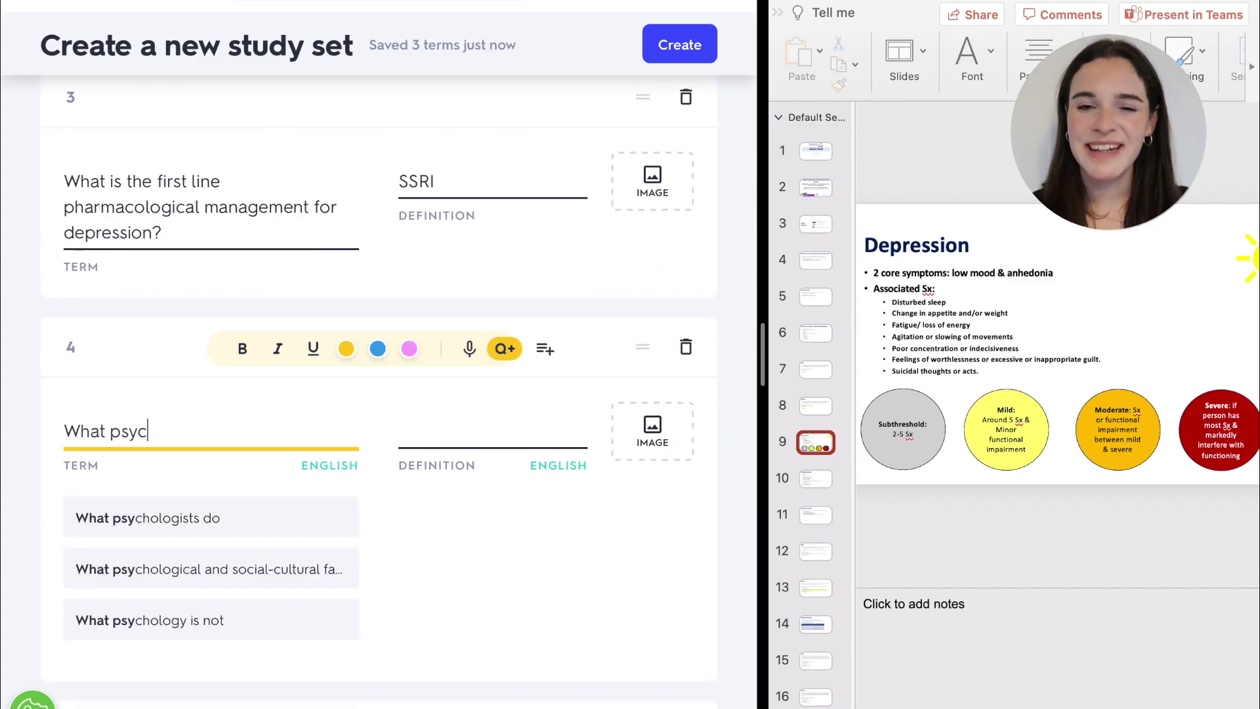
{"action": "type", "text": "hological interventtion"}
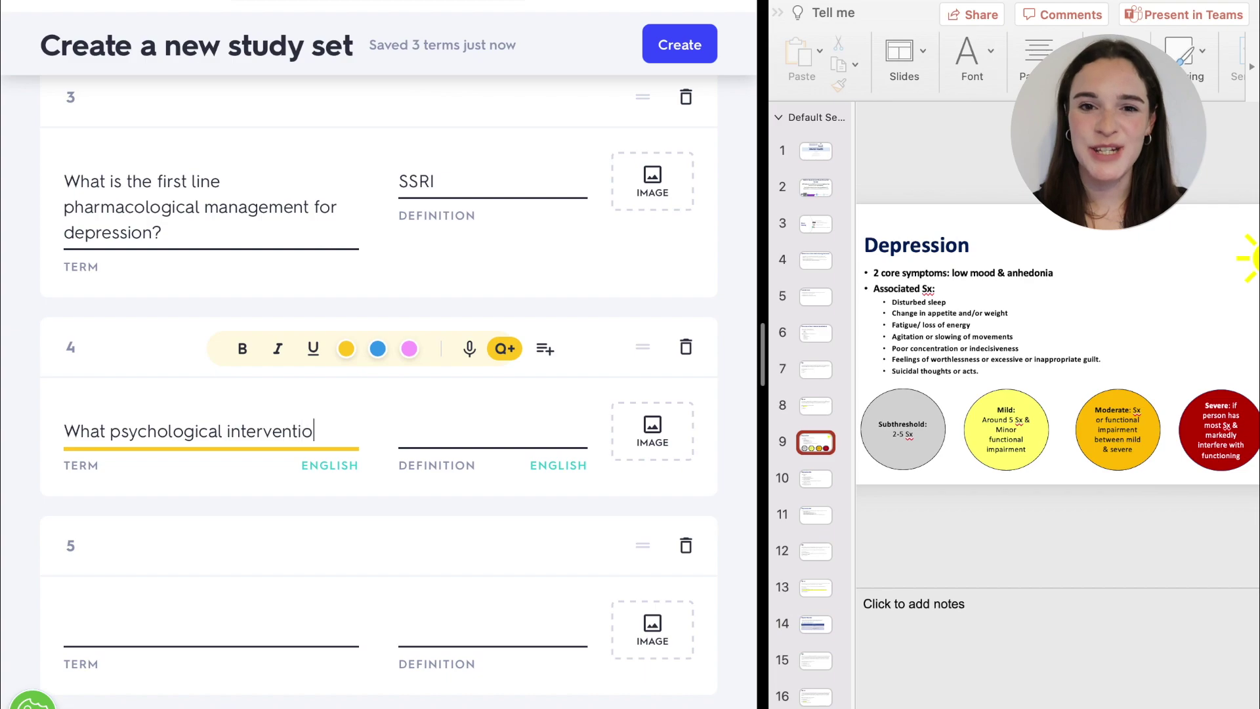
{"action": "type", "text": "ns can be used to manage depression?"}
{"action": "key", "text": "Tab"}
{"action": "type", "text": "Low and high intensity C"}
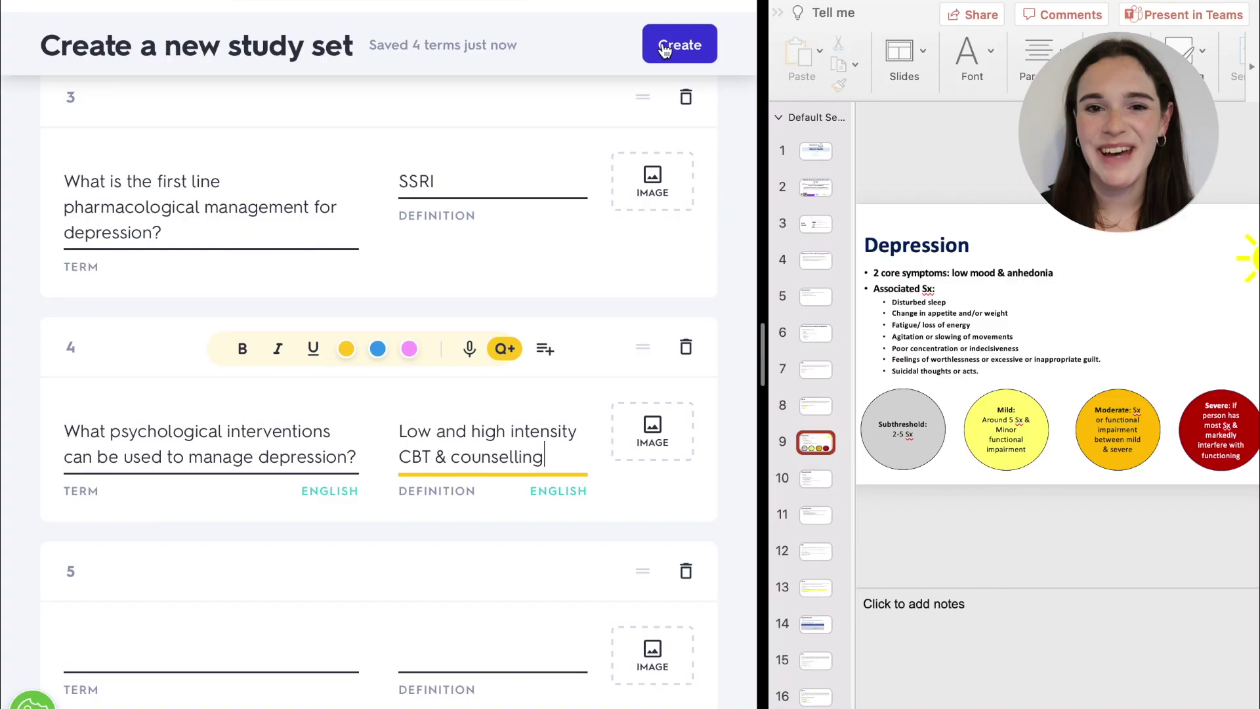
Create the Mental Health set, flip its first card, then browse all Medicine study sets.
{"action": "left_click", "coordinate": [670, 53]}
{"action": "left_click", "coordinate": [444, 427]}
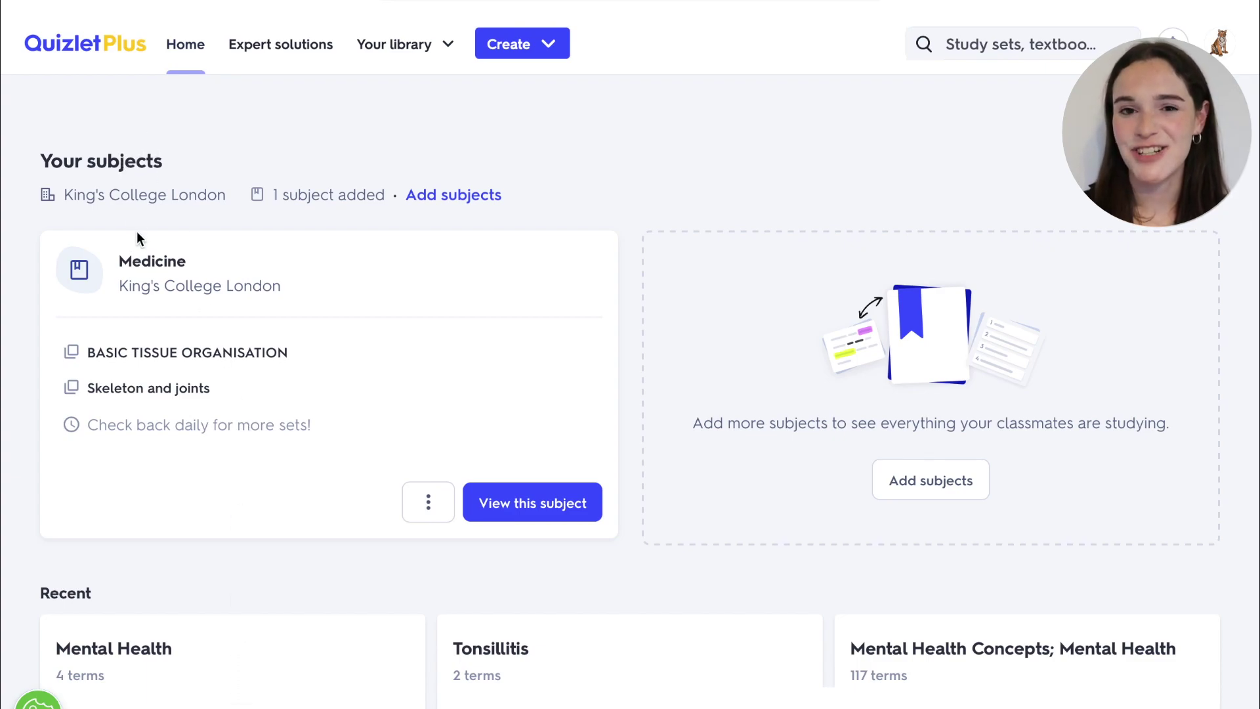
{"action": "left_click", "coordinate": [139, 269]}
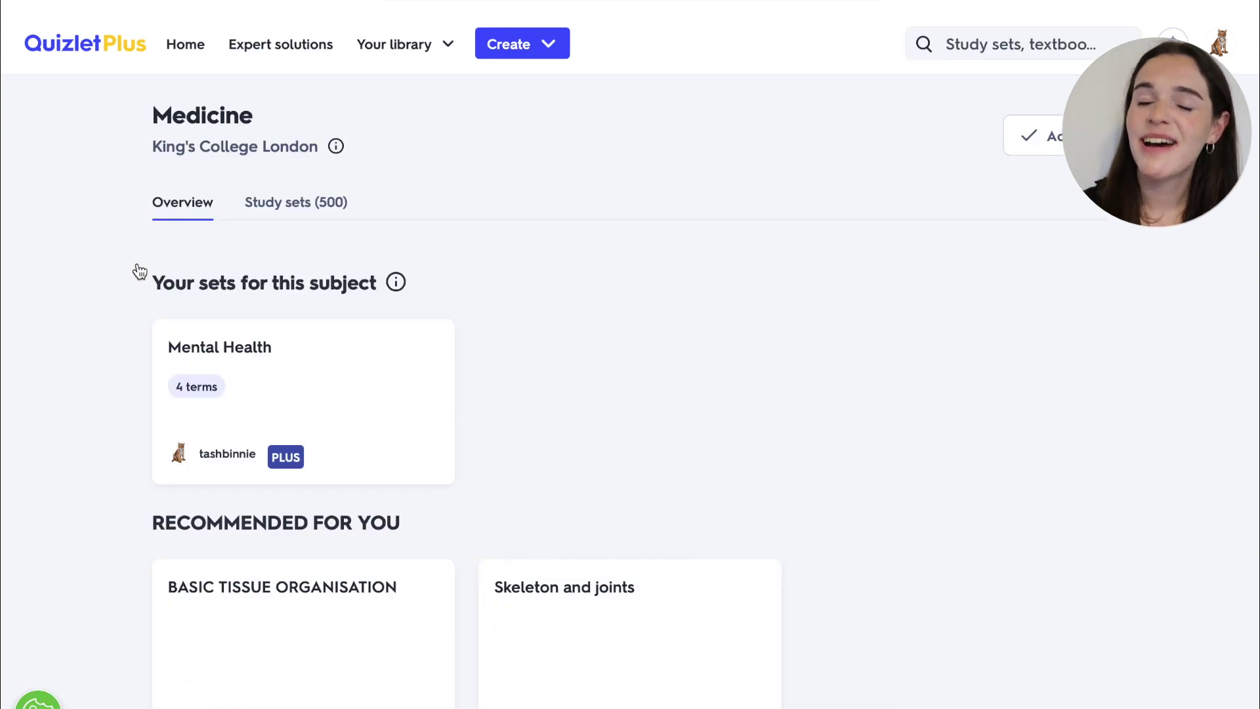
{"action": "scroll", "coordinate": [139, 271], "scroll_direction": "down", "scroll_amount": 10}
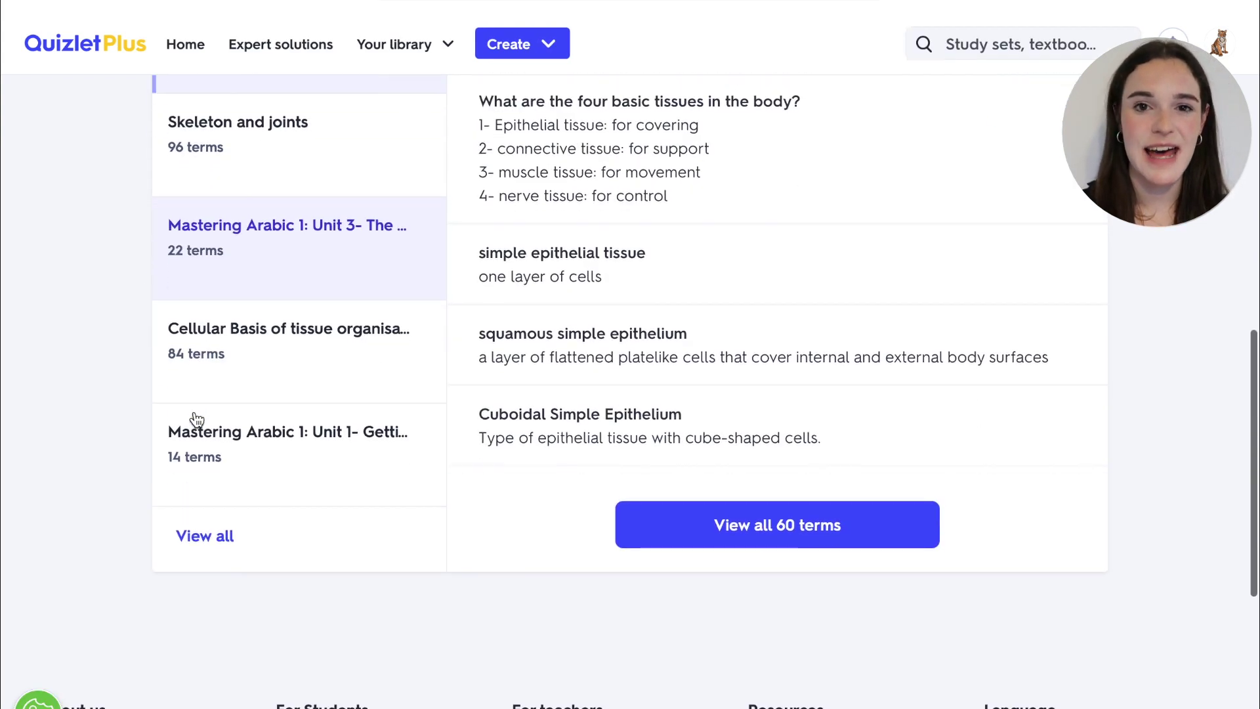
{"action": "left_click", "coordinate": [205, 549]}
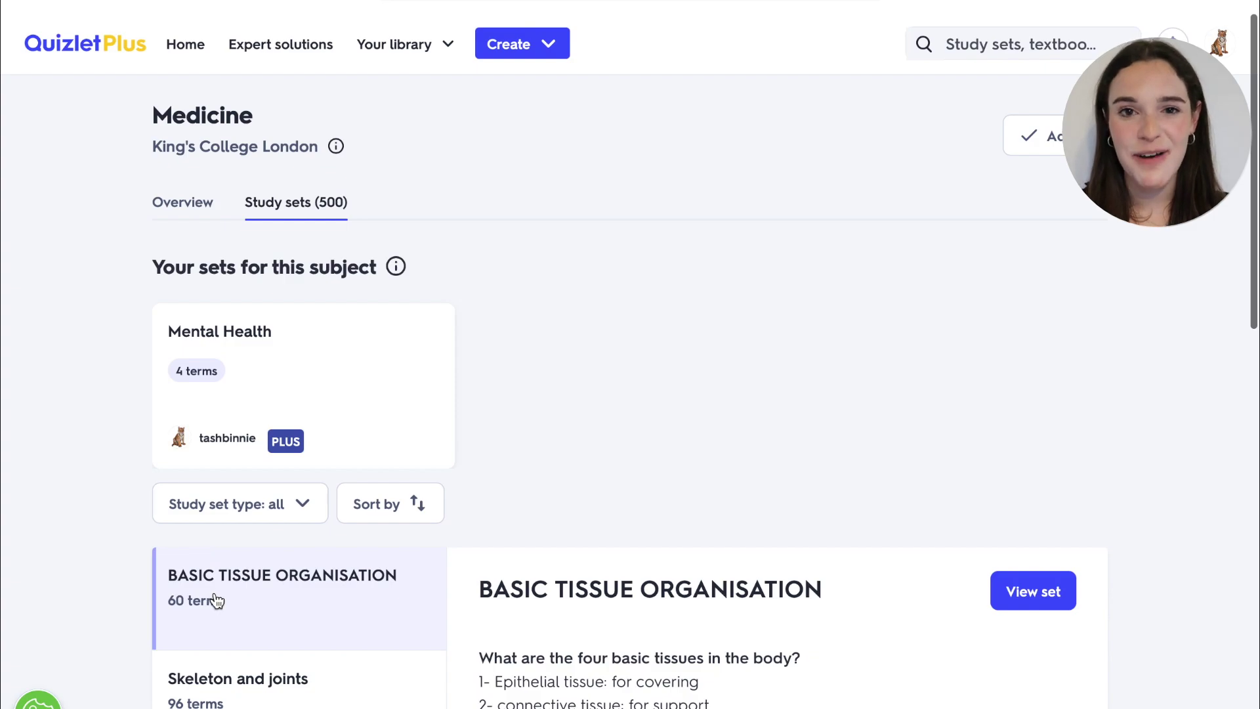
{"action": "scroll", "coordinate": [214, 599], "scroll_direction": "down", "scroll_amount": 6}
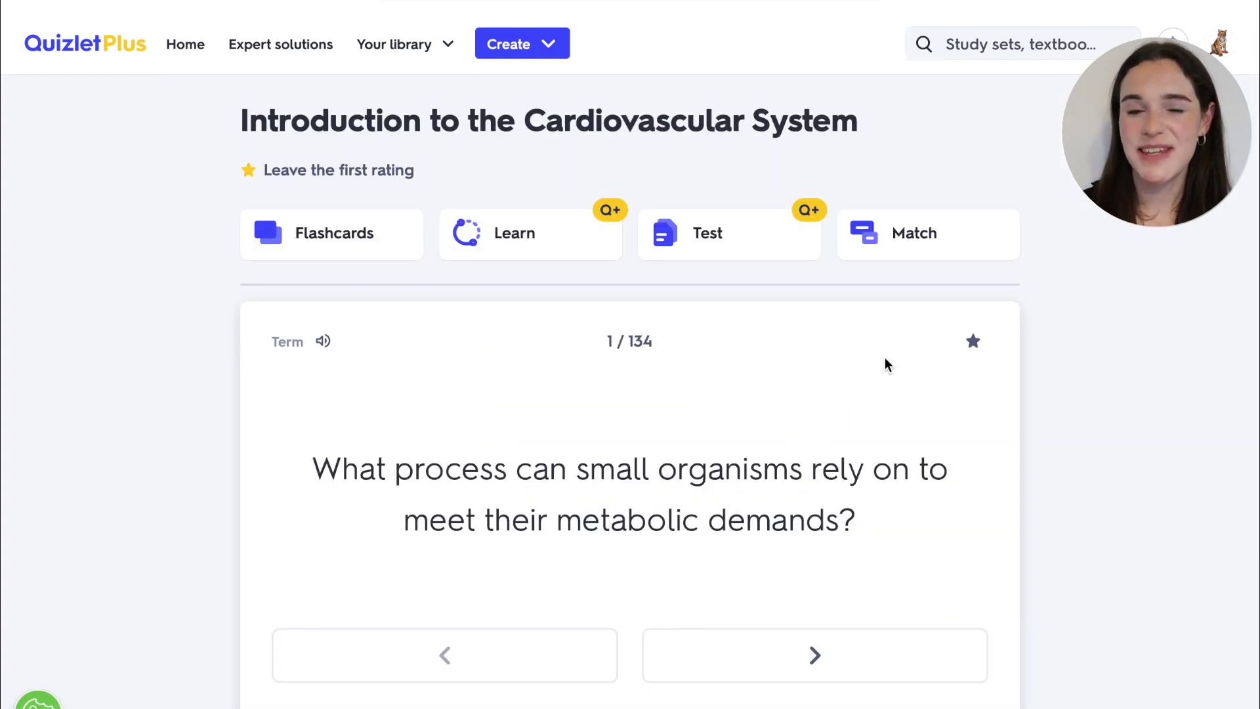
Flip and advance through the first cardiovascular flashcards, revealing their answers.
{"action": "left_click", "coordinate": [756, 493]}
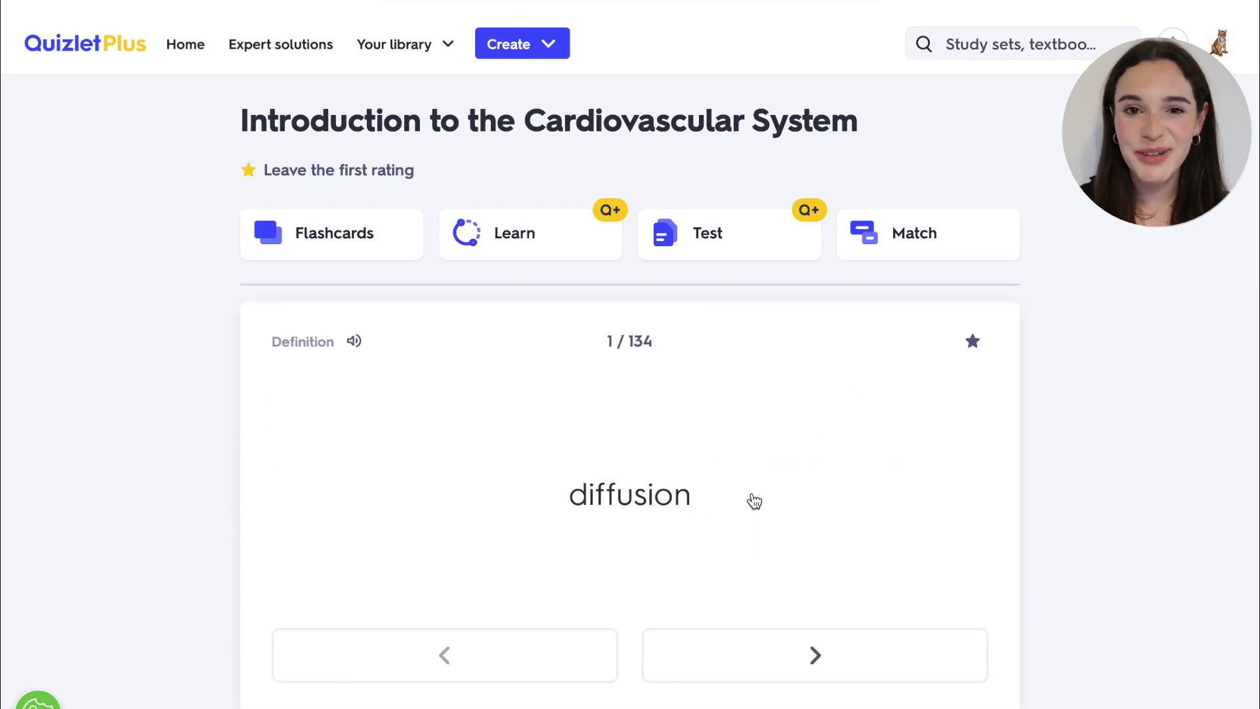
{"action": "left_click", "coordinate": [756, 497]}
{"action": "left_click", "coordinate": [765, 645]}
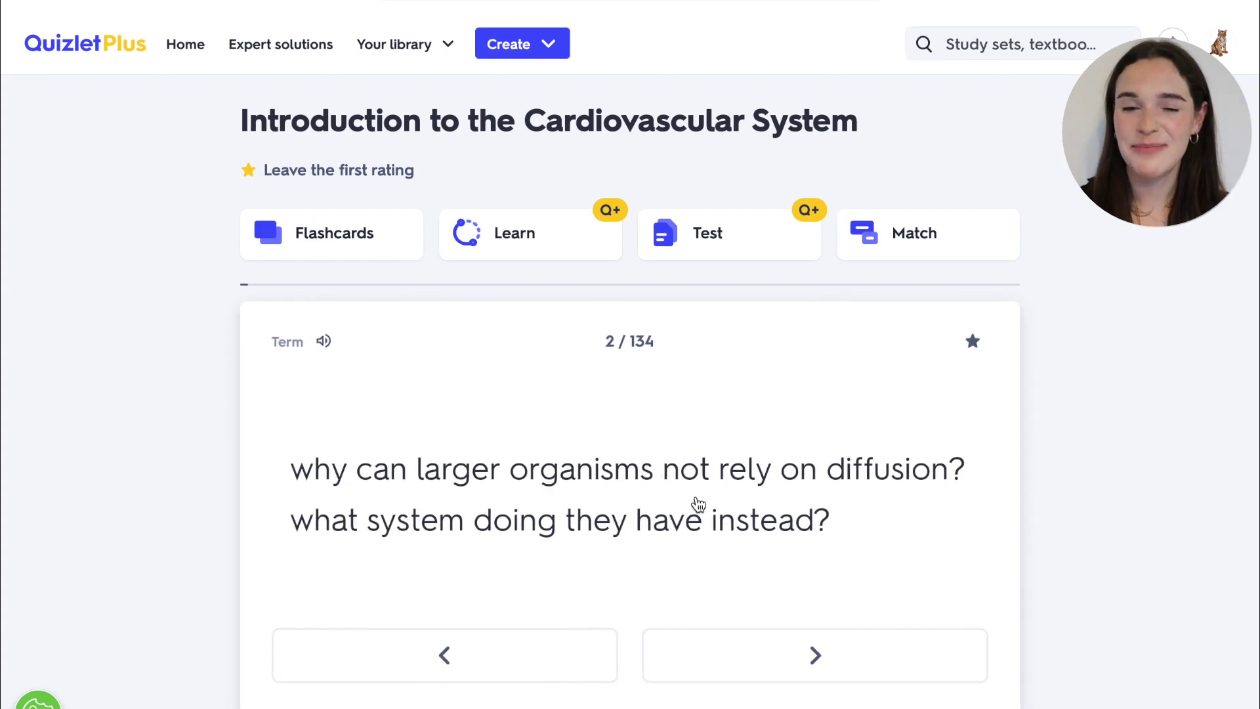
{"action": "left_click", "coordinate": [698, 503]}
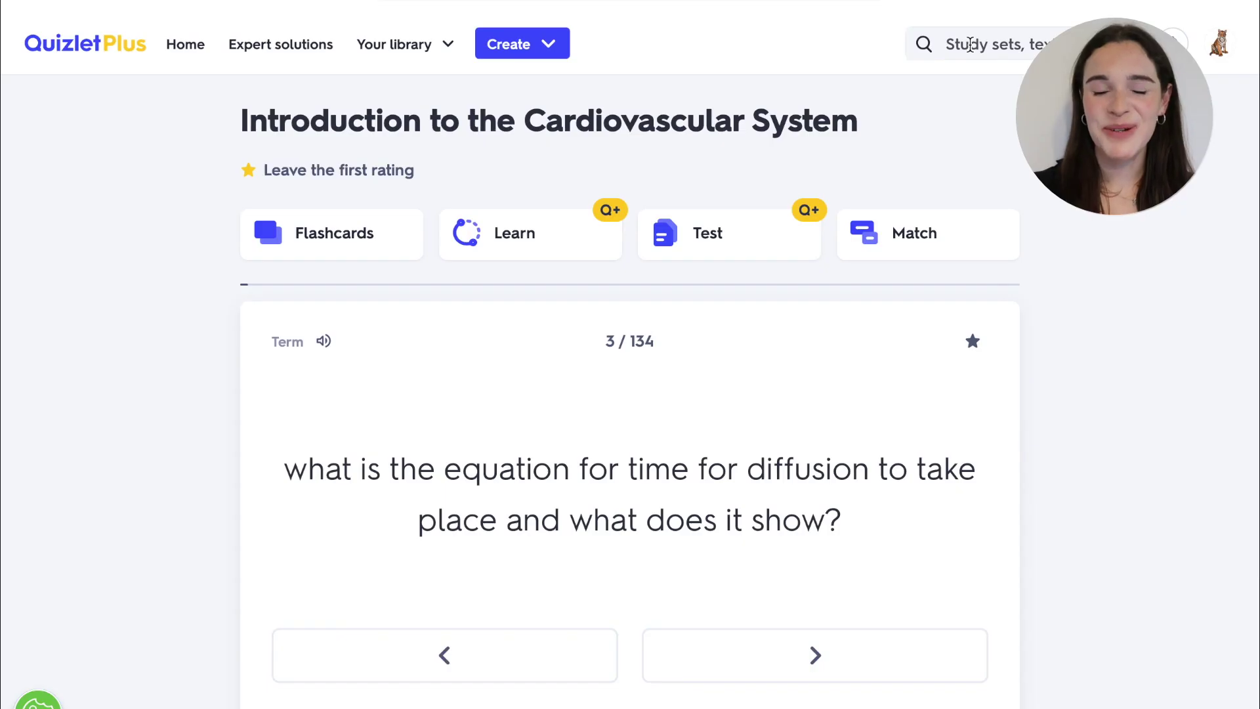
Search Quizlet for 'anatomy' study sets.
{"action": "left_click", "coordinate": [970, 45]}
{"action": "type", "text": "ana"}
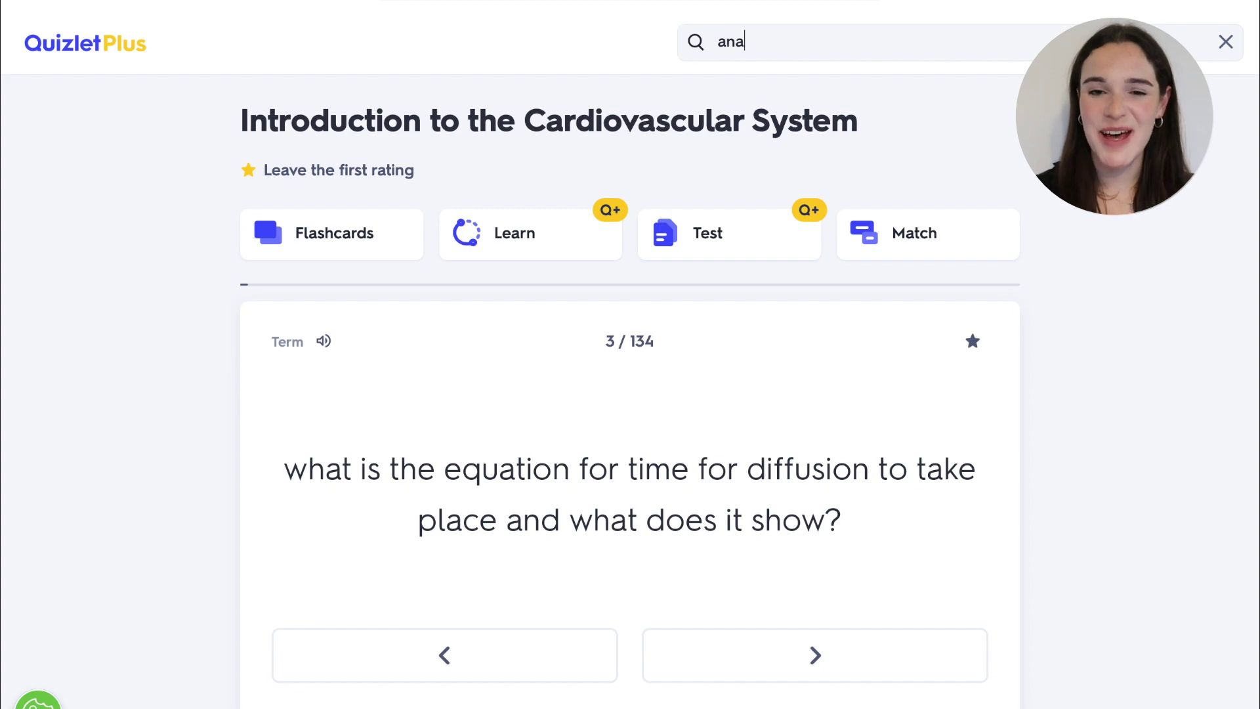
{"action": "type", "text": "tomy"}
{"action": "left_click", "coordinate": [864, 105]}
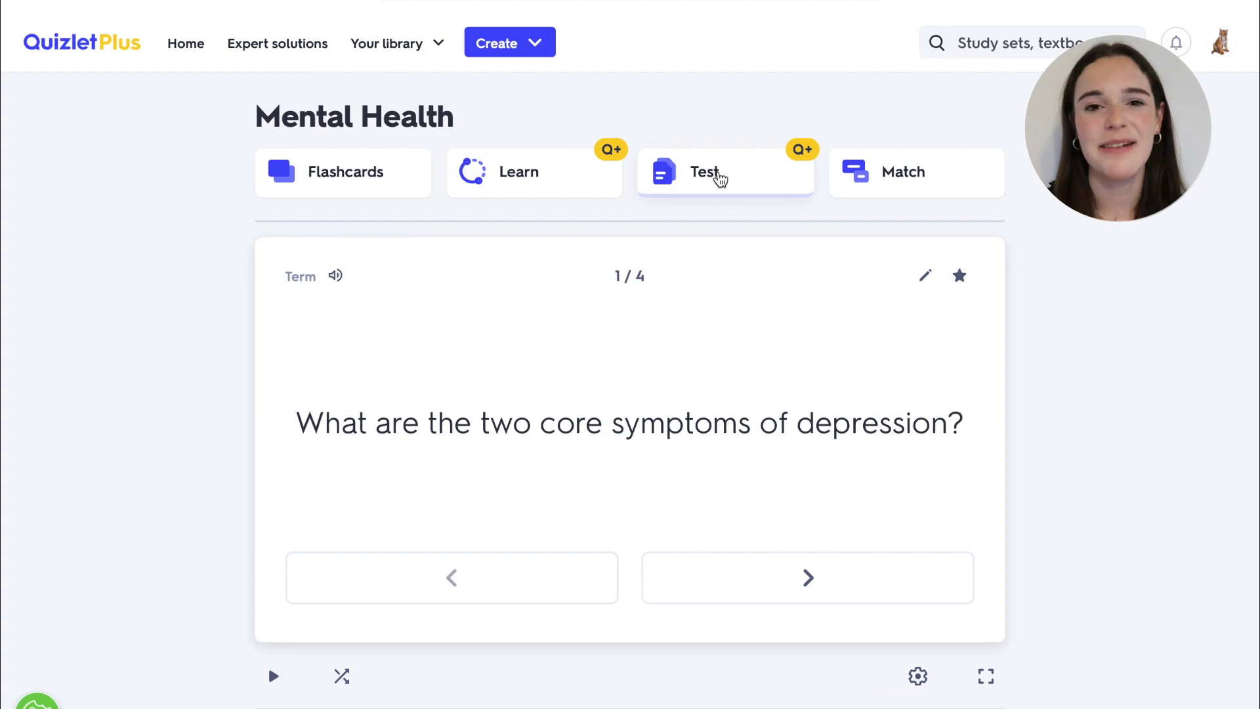
Answer the four Mental Health test questions, ending with 'Low and high intensity CBT & counselling', and submit.
{"action": "left_click", "coordinate": [720, 177]}
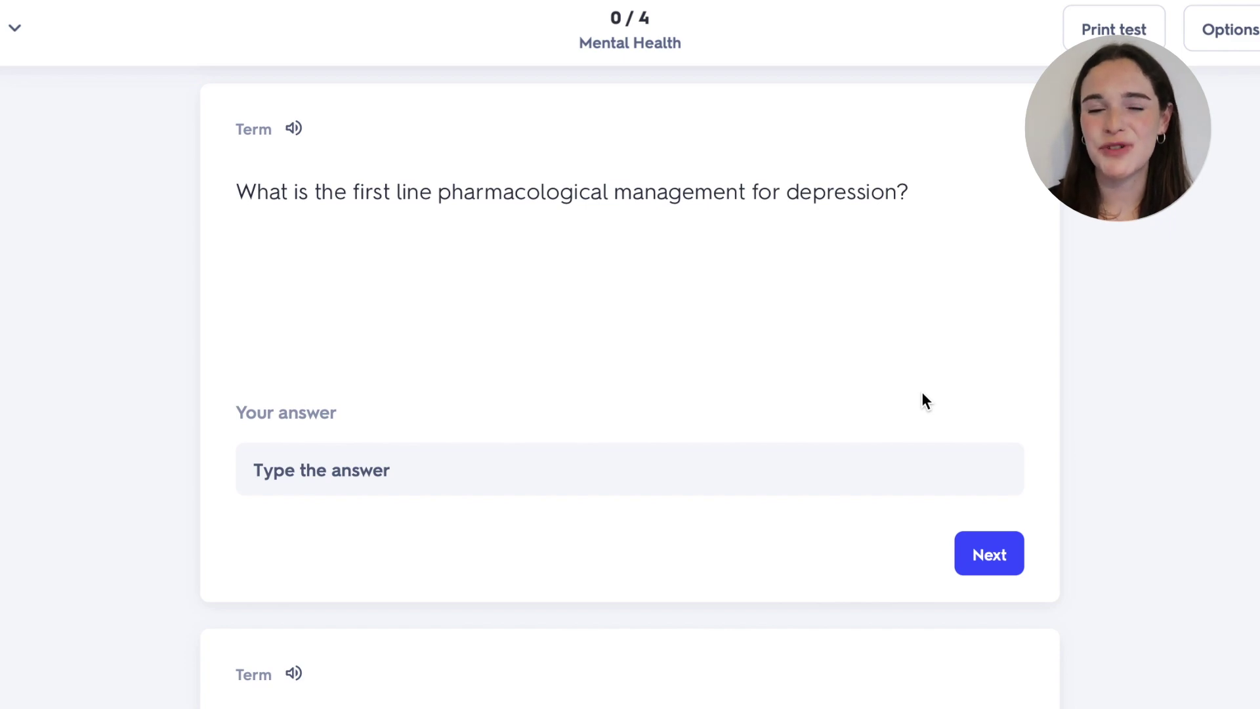
{"action": "type", "text": "ss"}
{"action": "scroll", "coordinate": [302, 512], "scroll_direction": "down", "scroll_amount": 15}
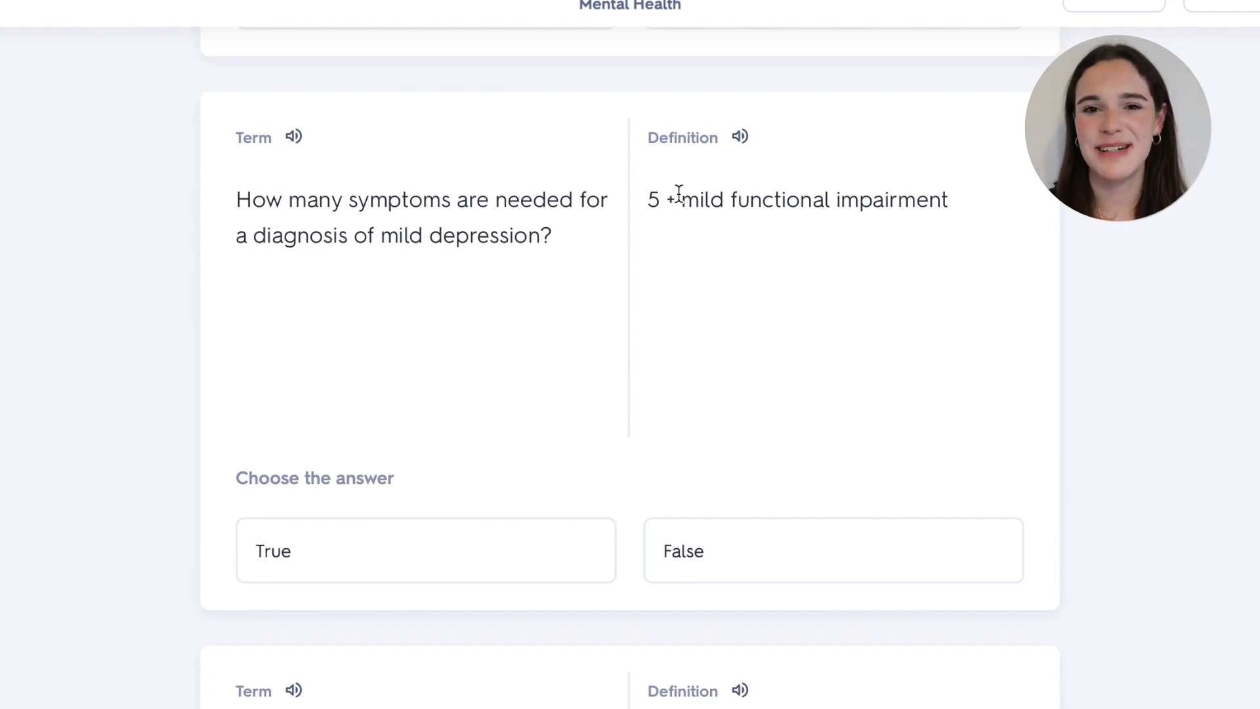
{"action": "left_click", "coordinate": [457, 523]}
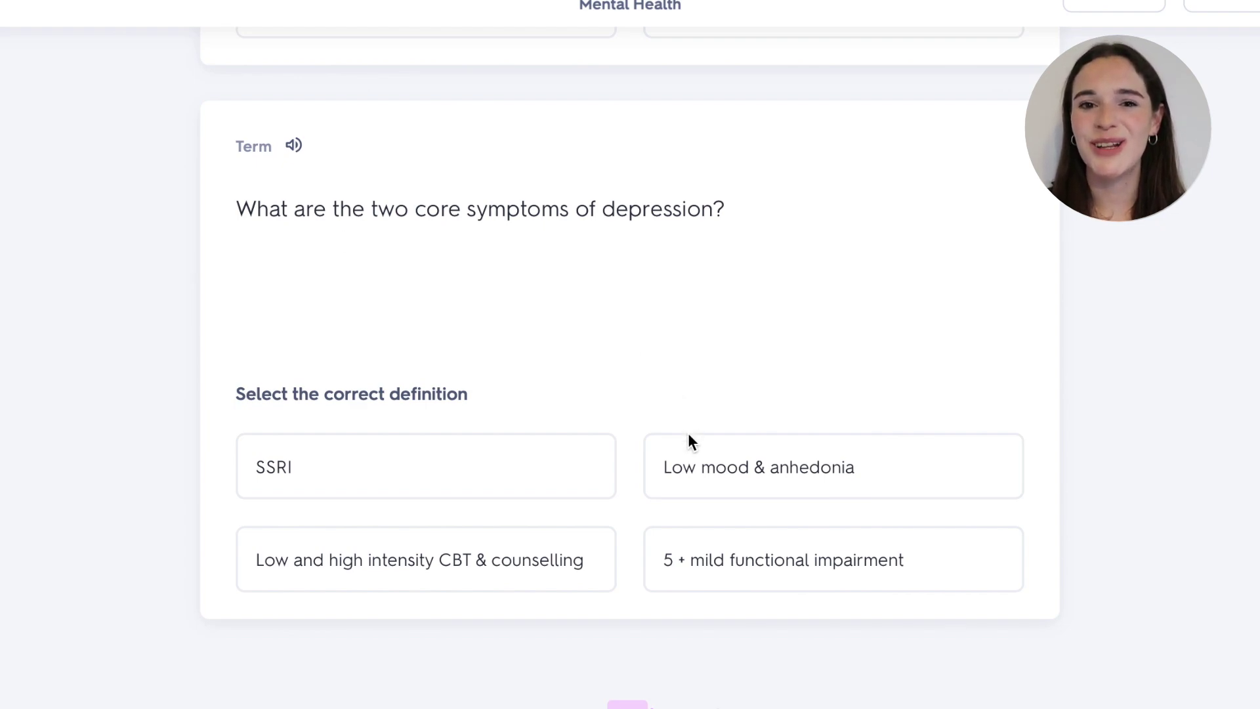
{"action": "left_click", "coordinate": [693, 480]}
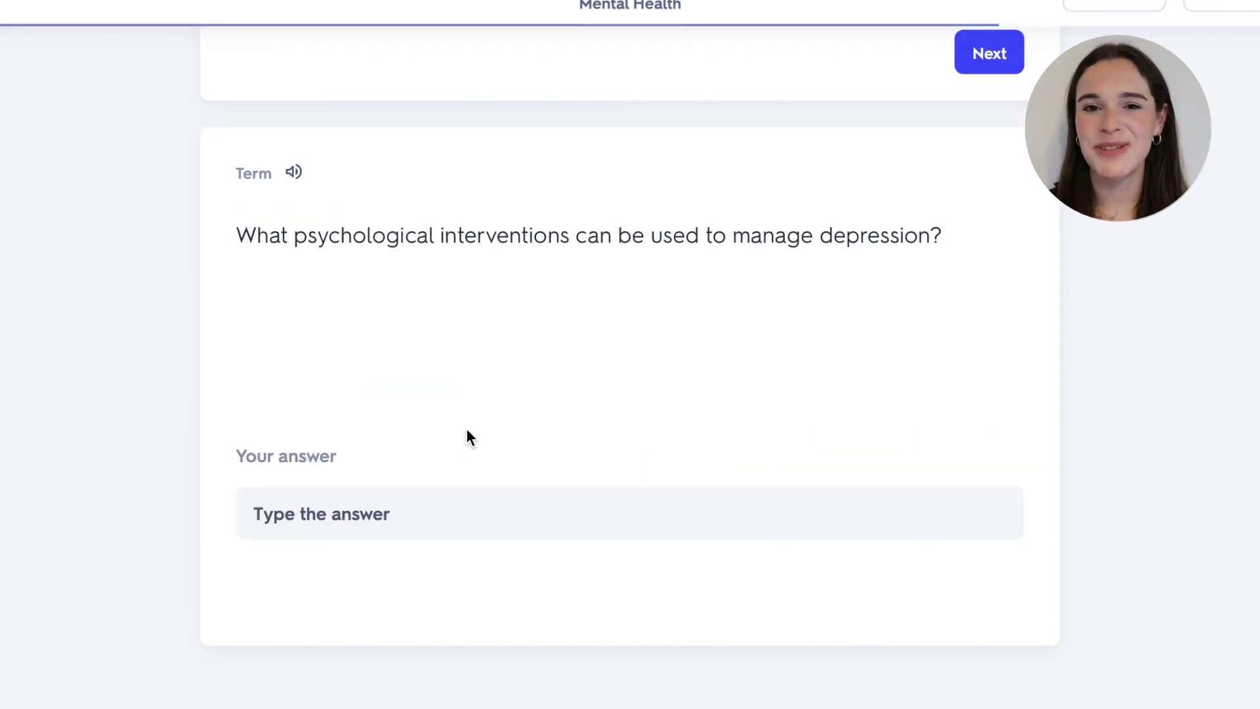
{"action": "type", "text": "Low and high inte"}
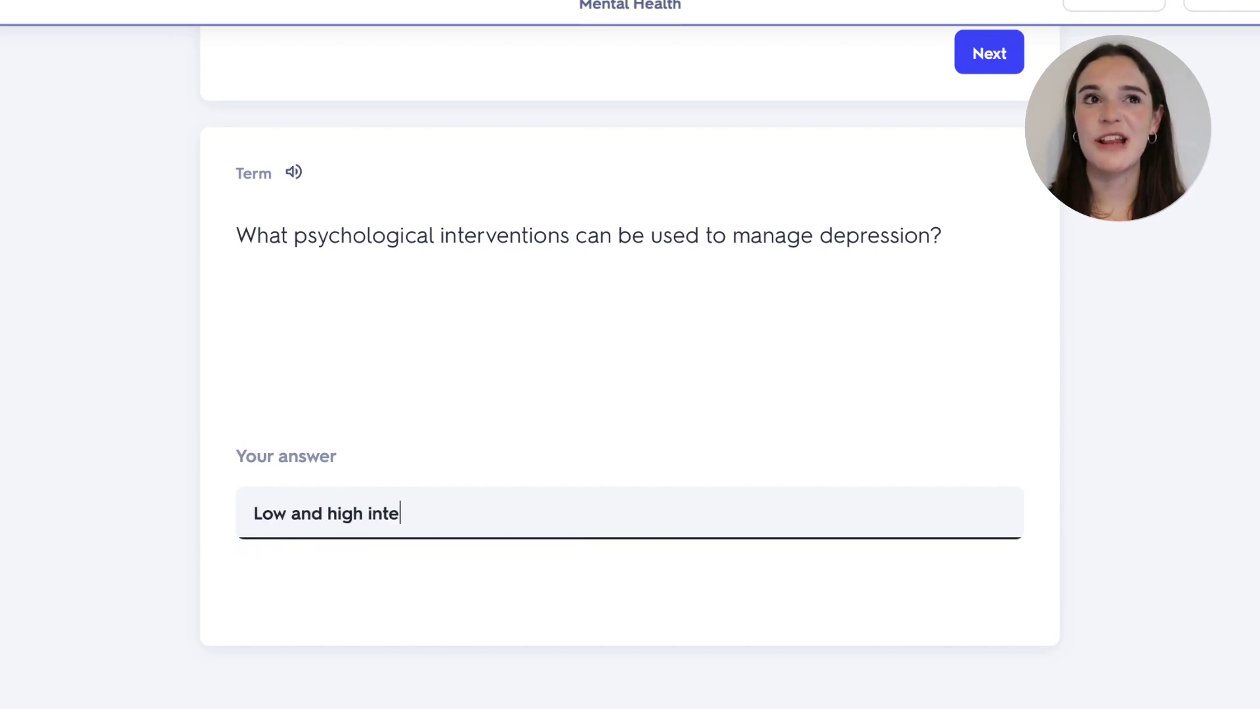
{"action": "type", "text": "nsity CBT & counselling"}
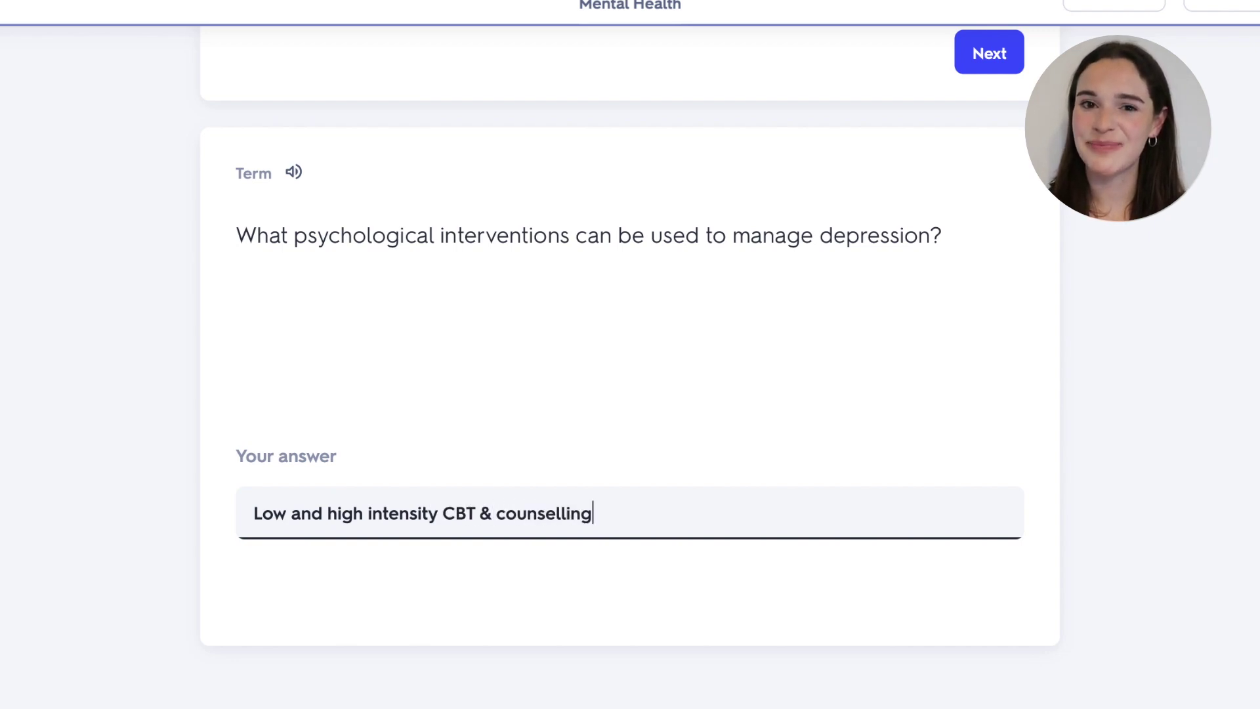
{"action": "scroll", "coordinate": [585, 624], "scroll_direction": "down", "scroll_amount": 5}
{"action": "left_click", "coordinate": [627, 632]}
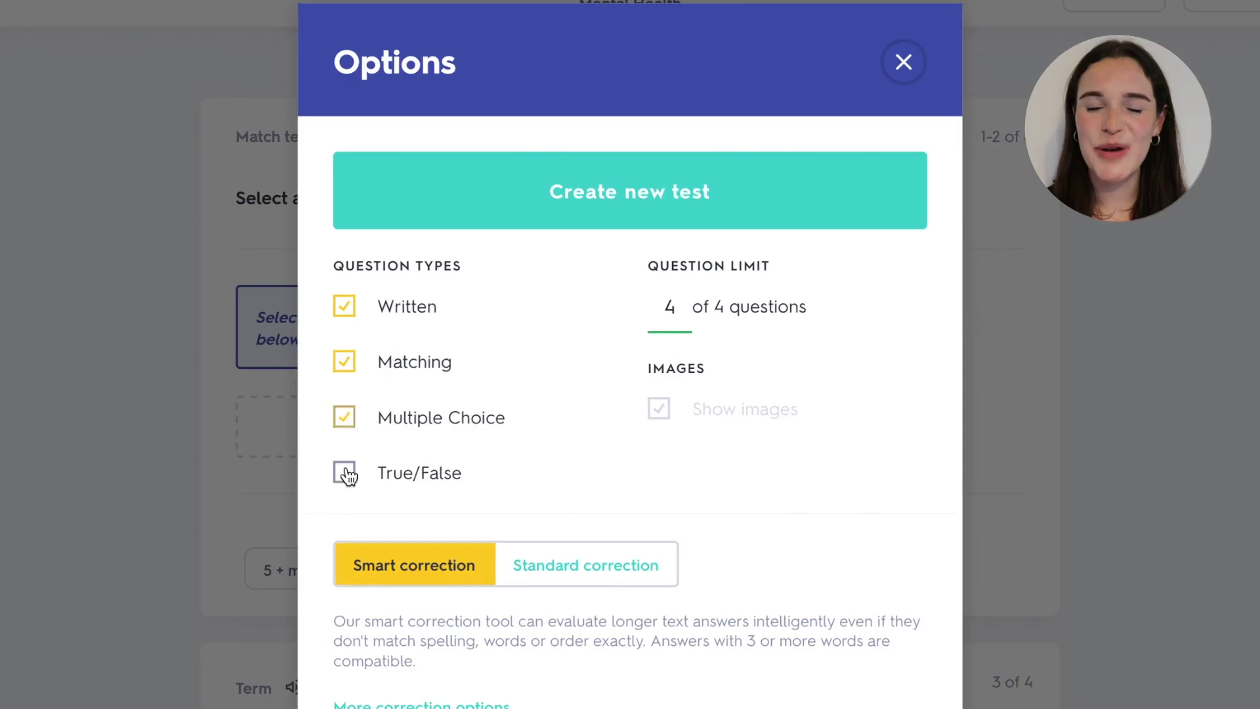
Generate a new test with Matching questions excluded and True/False left off.
{"action": "left_click", "coordinate": [344, 472]}
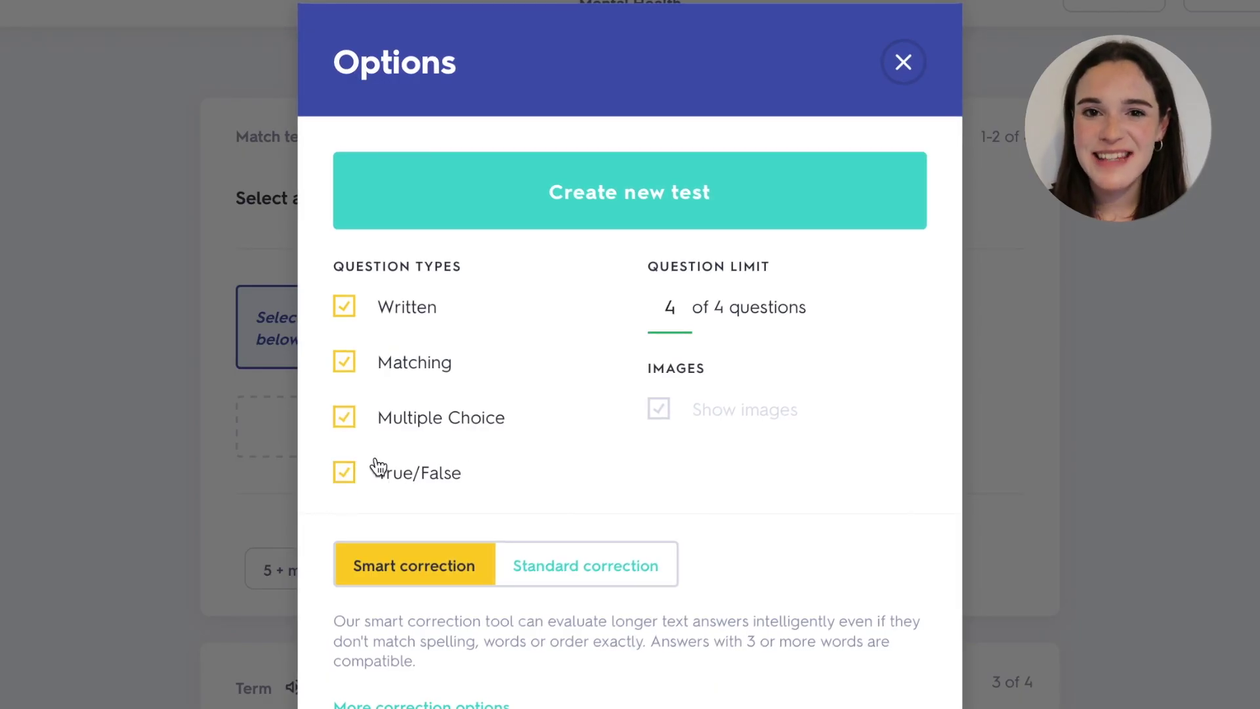
{"action": "left_click", "coordinate": [346, 364]}
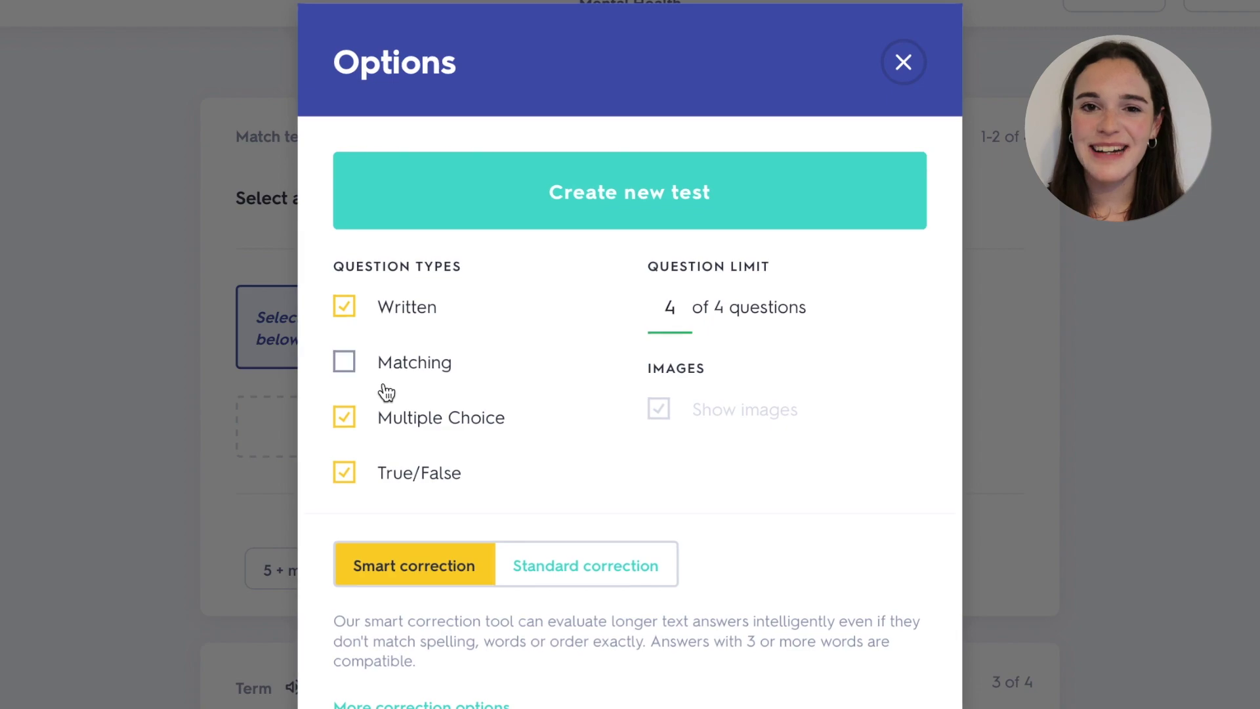
{"action": "left_click", "coordinate": [378, 479]}
{"action": "left_click", "coordinate": [627, 192]}
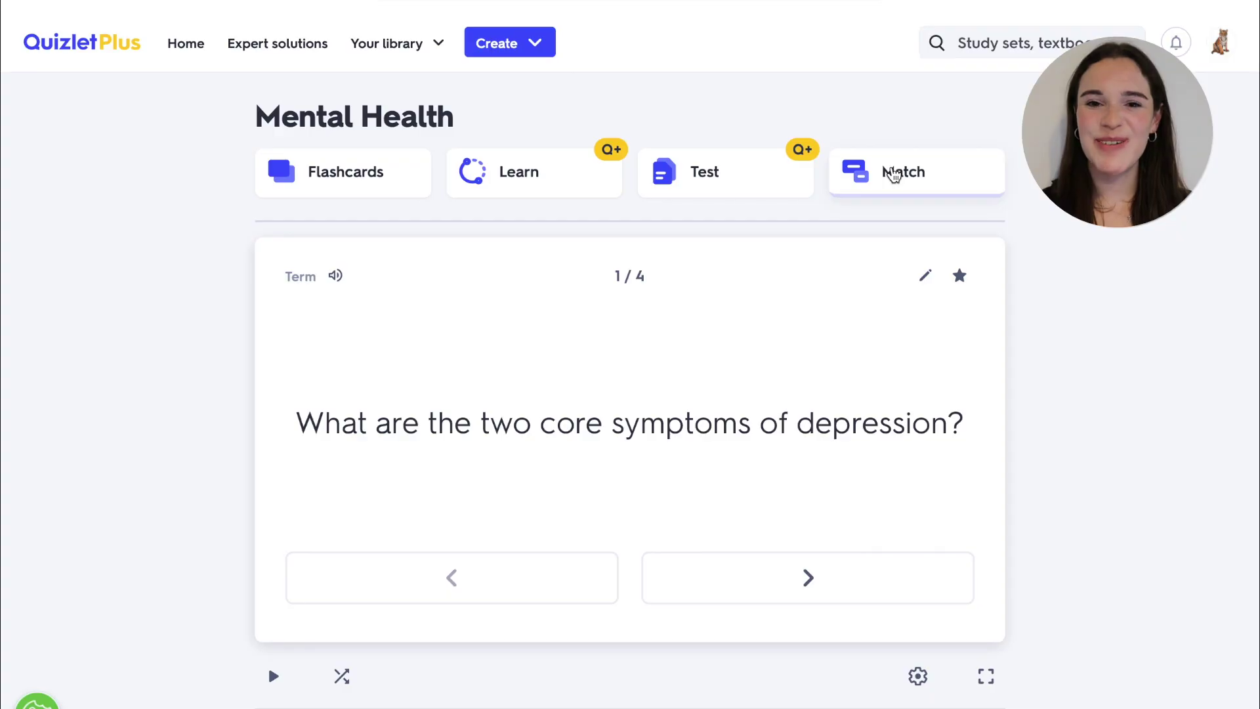
Play Match, pairing CBT & counselling, SSRI, Low mood & anhedonia and 5 + mild impairment with their questions.
{"action": "left_click", "coordinate": [893, 174]}
{"action": "left_click", "coordinate": [642, 293]}
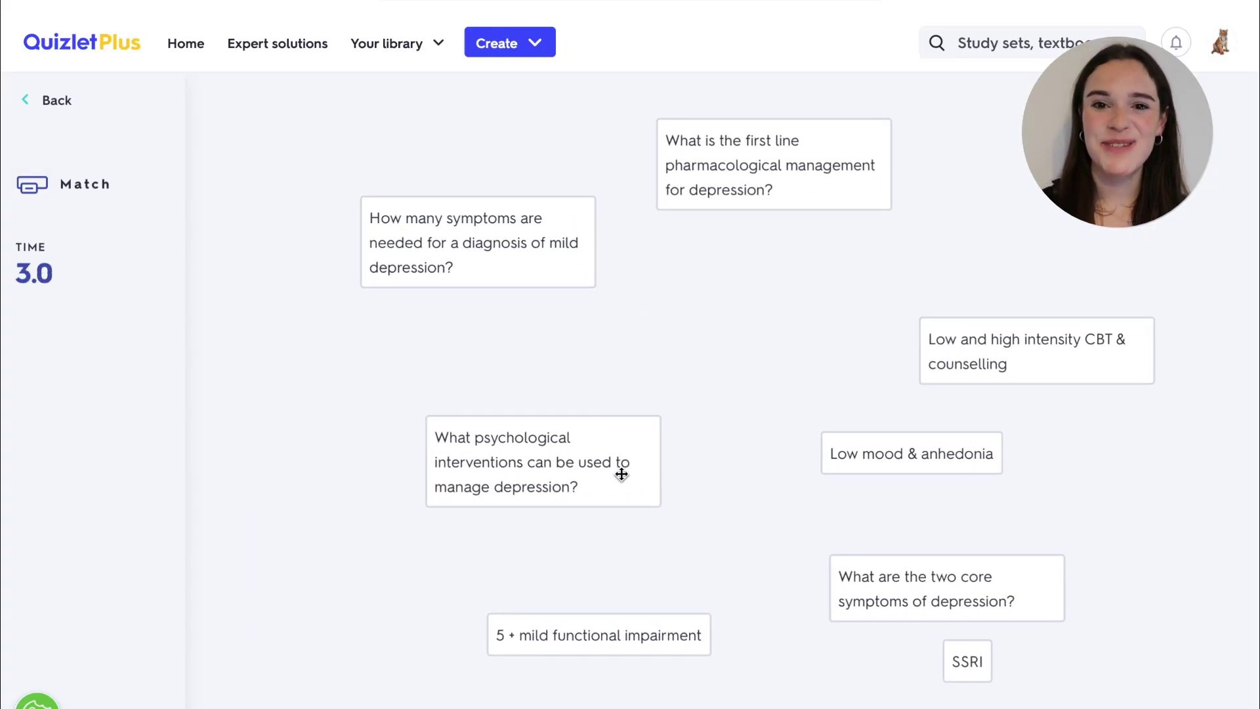
{"action": "left_click_drag", "start_coordinate": [1007, 337], "coordinate": [537, 460]}
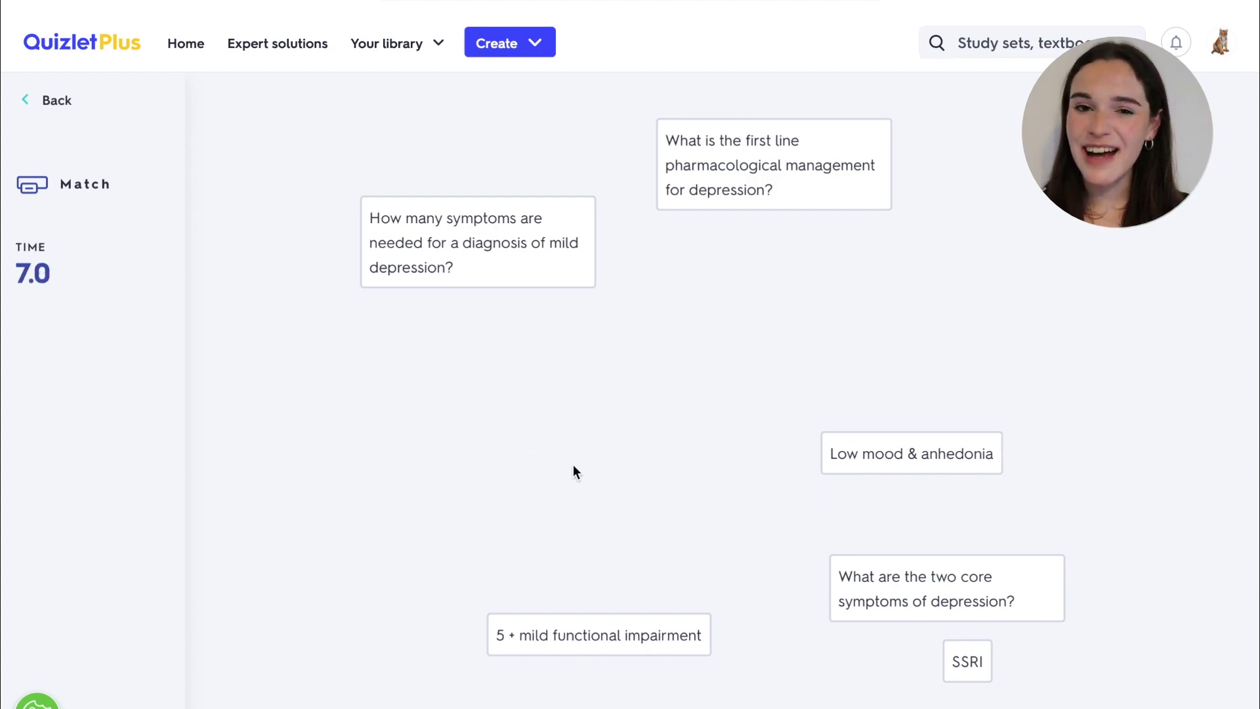
{"action": "left_click_drag", "start_coordinate": [967, 660], "coordinate": [776, 161]}
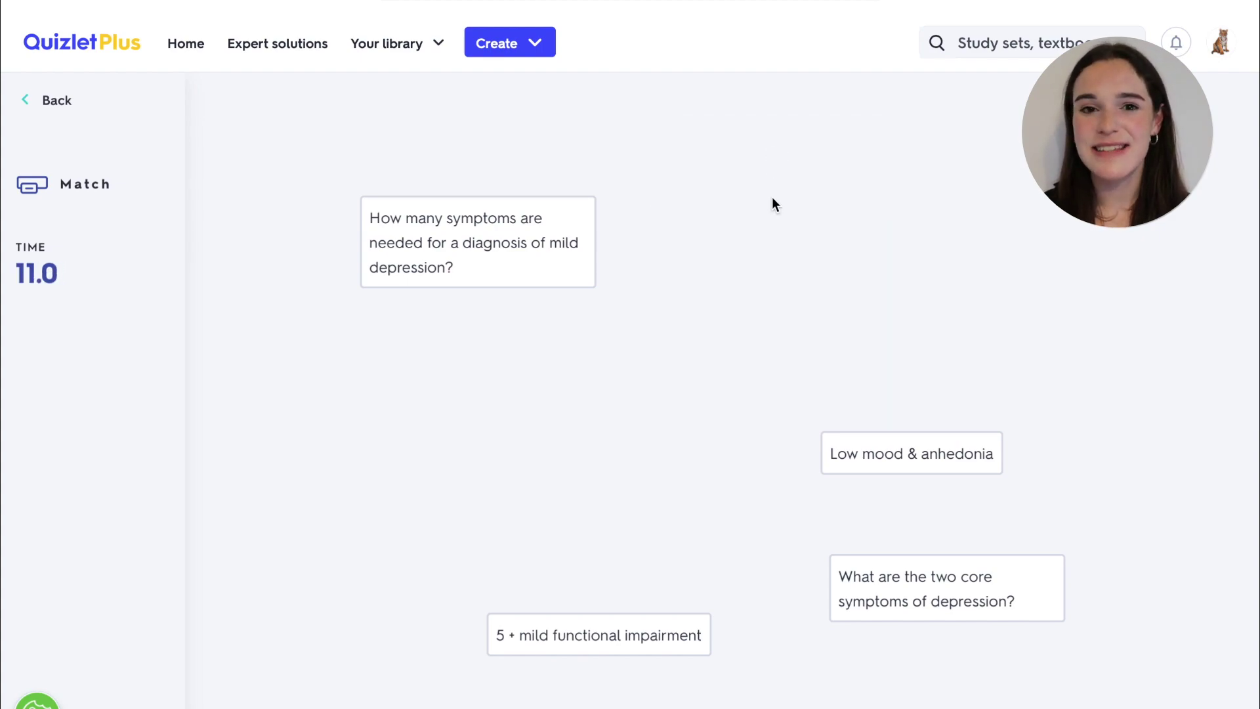
{"action": "left_click_drag", "start_coordinate": [856, 479], "coordinate": [880, 573]}
{"action": "left_click_drag", "start_coordinate": [610, 634], "coordinate": [470, 218]}
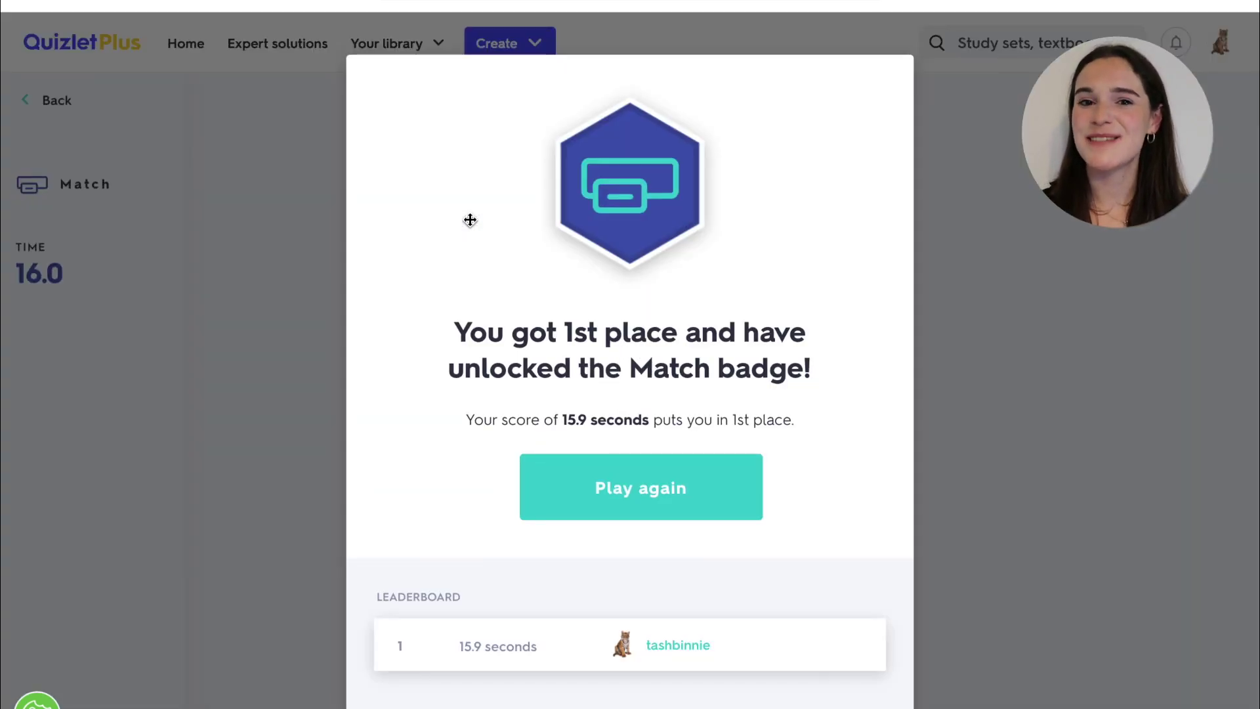
{"action": "mouse_move", "coordinate": [678, 1]}
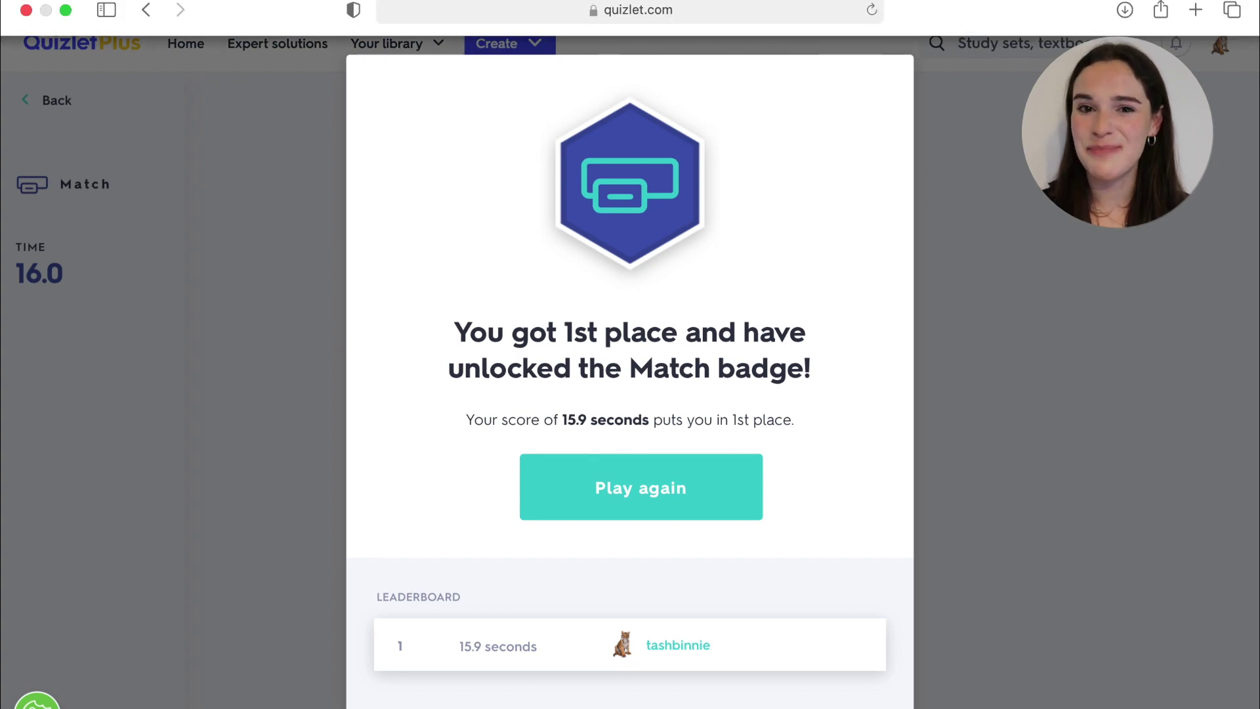